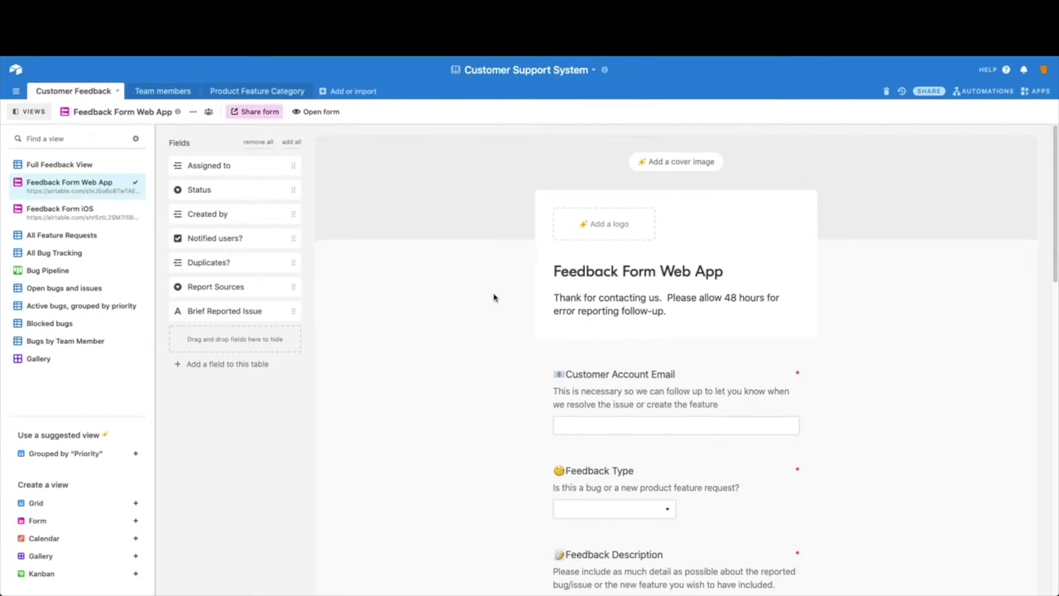
# Review the form's description and the Customer Account Email field's label settings.
pyautogui.scroll(-1, 493, 298)
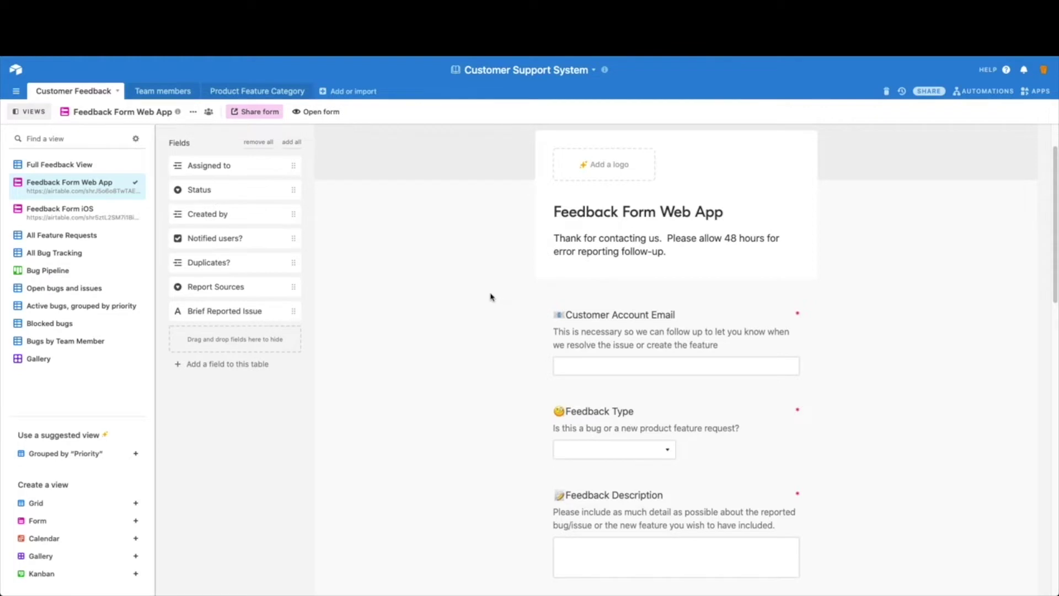
pyautogui.scroll(-1, 488, 301)
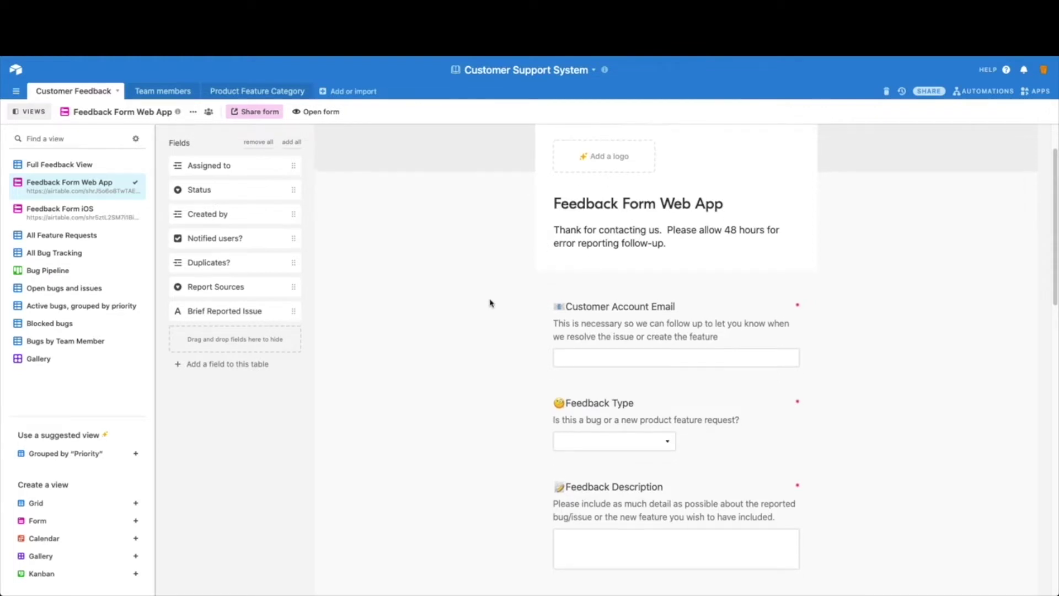
pyautogui.scroll(3, 488, 301)
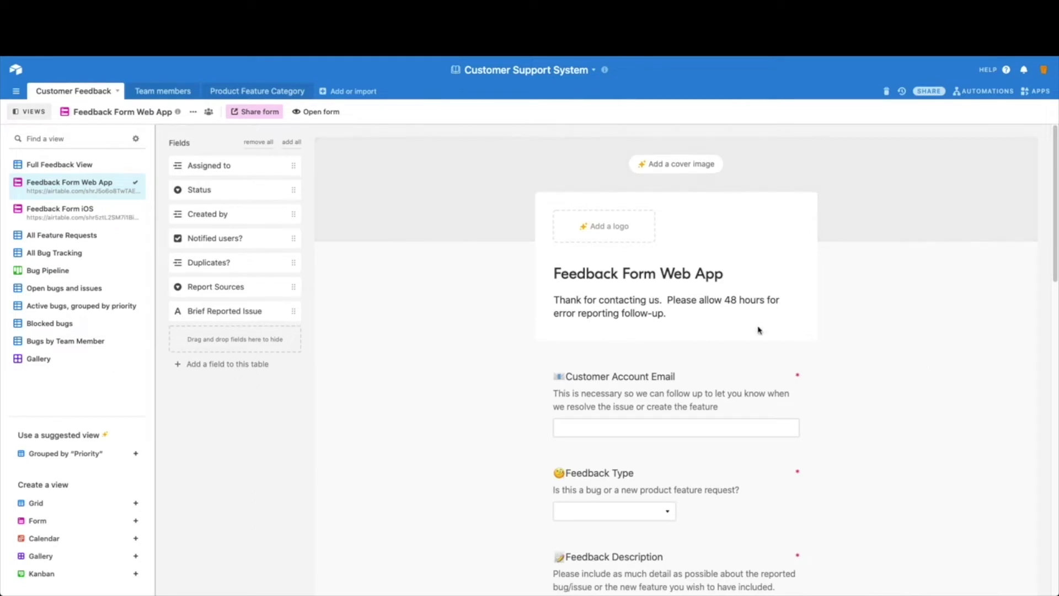
pyautogui.click(683, 316)
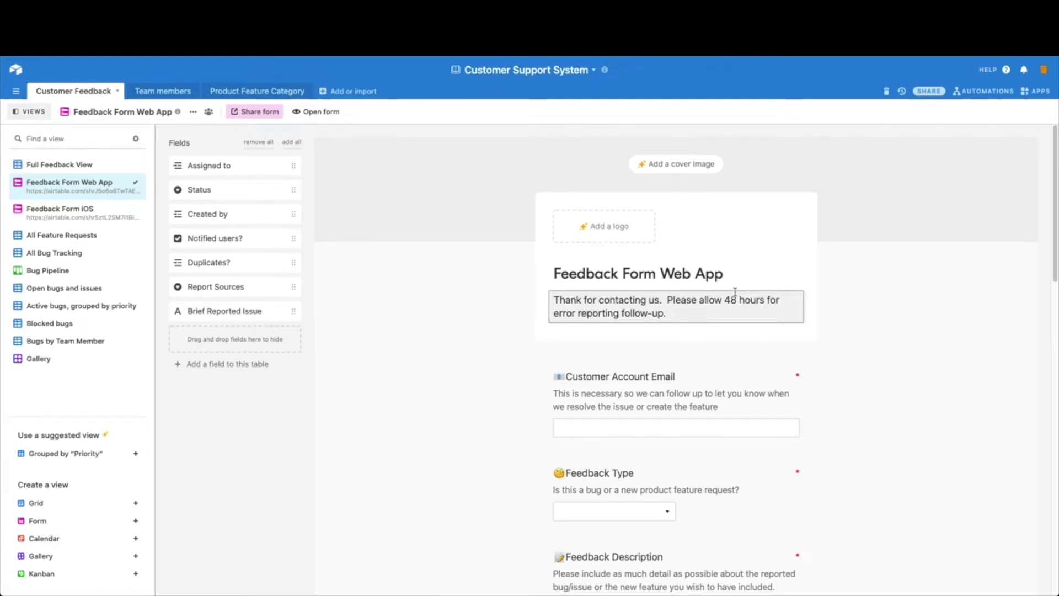
pyautogui.scroll(-1, 660, 305)
pyautogui.scroll(-2, 660, 305)
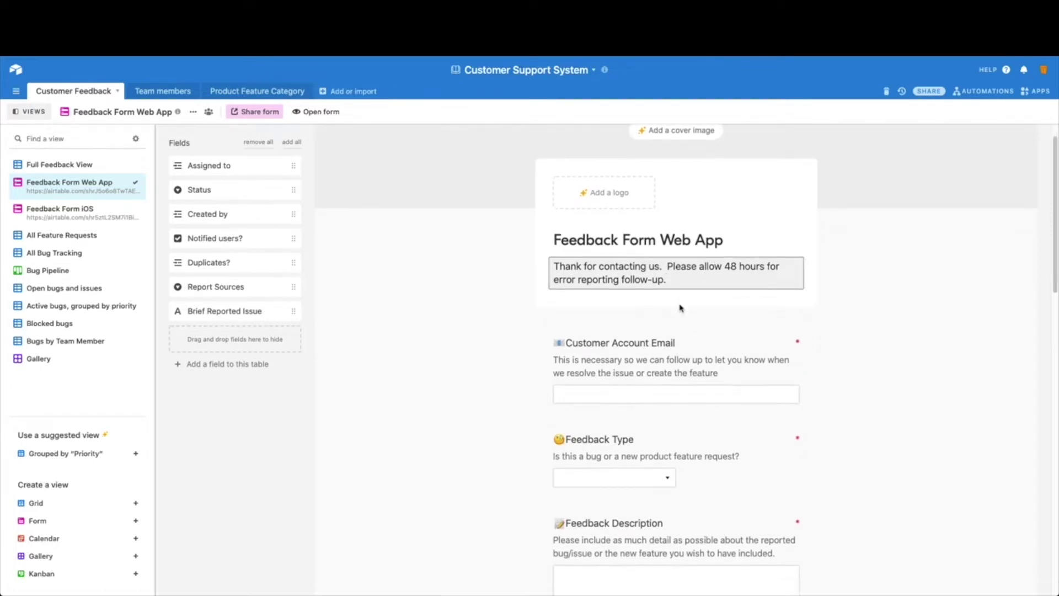
pyautogui.scroll(-3, 681, 308)
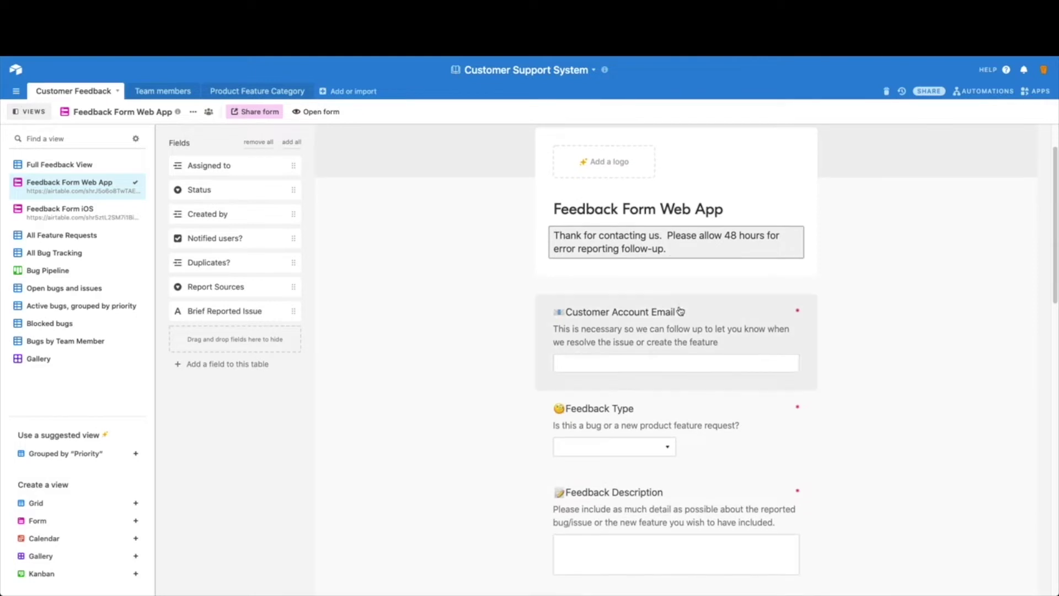
pyautogui.click(575, 313)
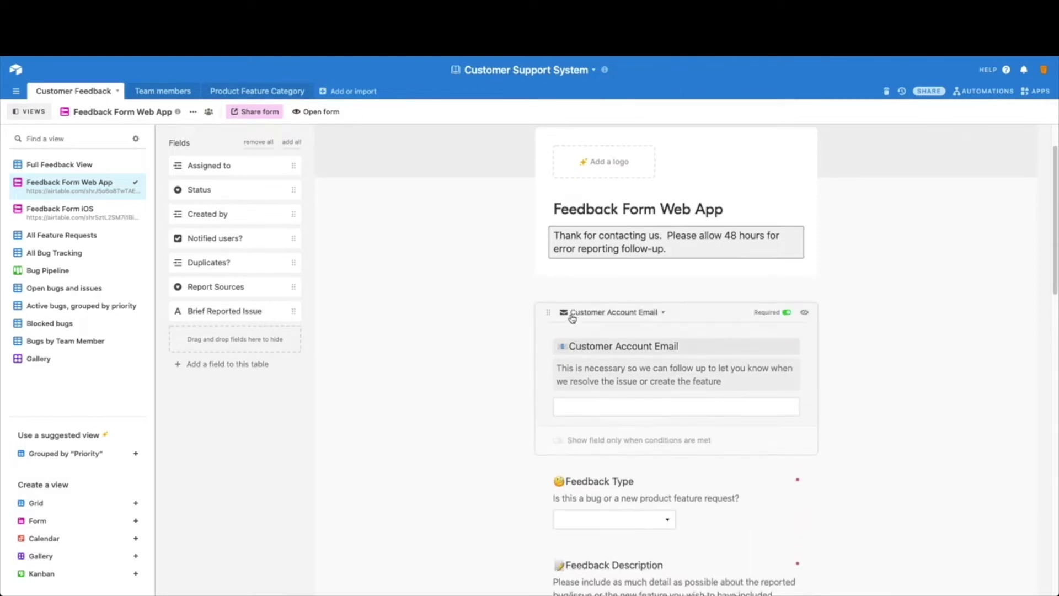
pyautogui.click(572, 345)
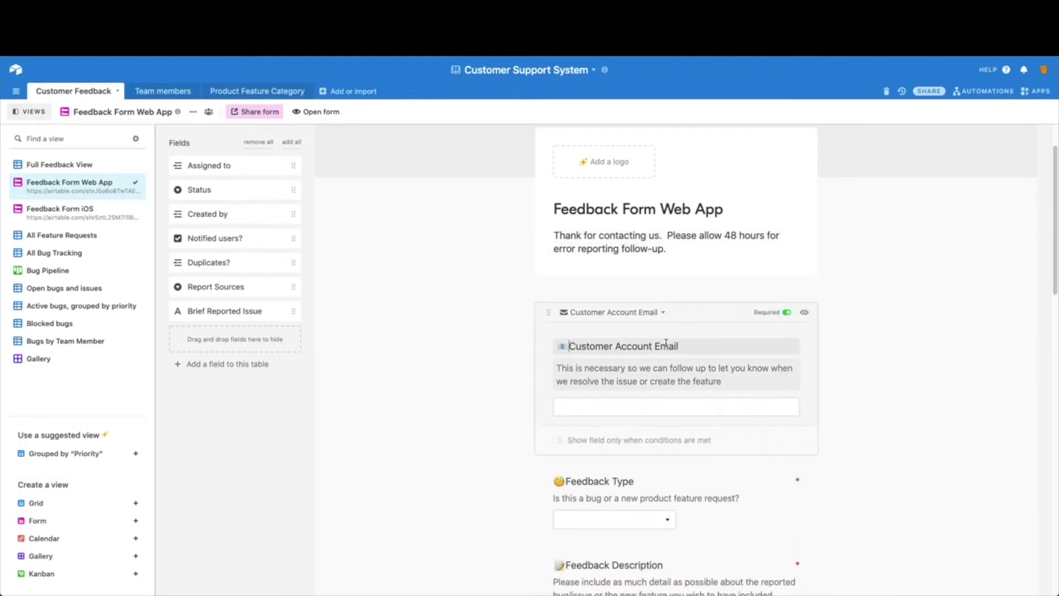
pyautogui.scroll(-1, 728, 336)
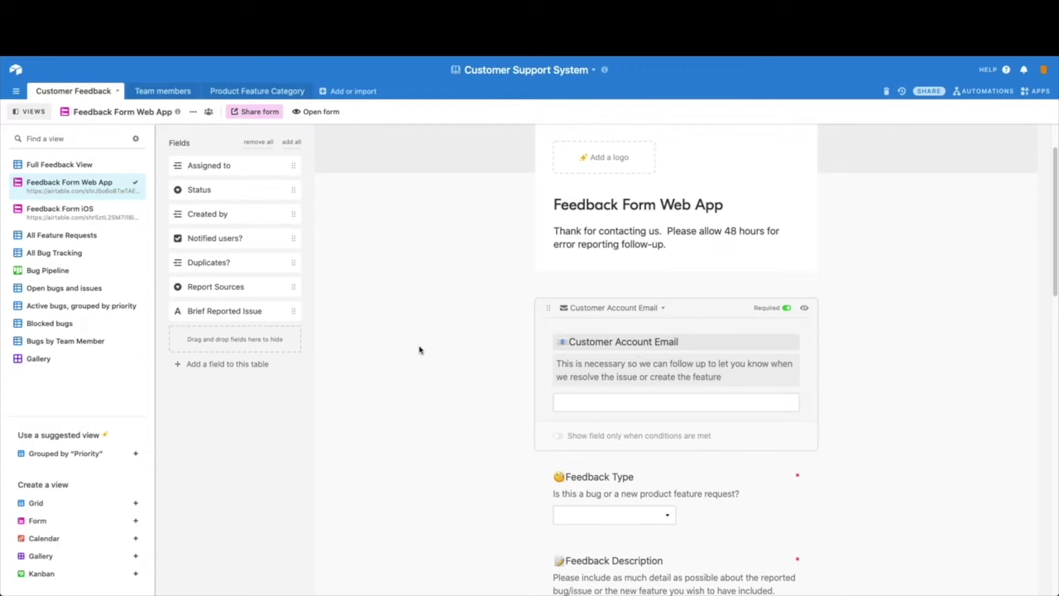
pyautogui.click(456, 345)
# Try hiding the Customer Account Email field, then look over the feedback type options and remaining fields.
pyautogui.moveTo(563, 311); pyautogui.dragTo(634, 303)
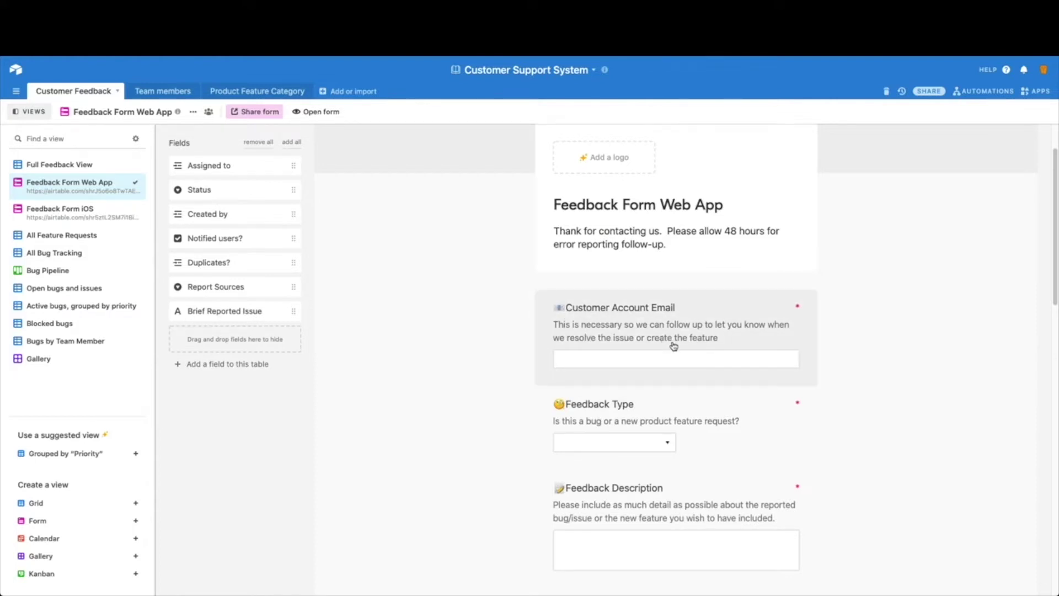
pyautogui.click(686, 313)
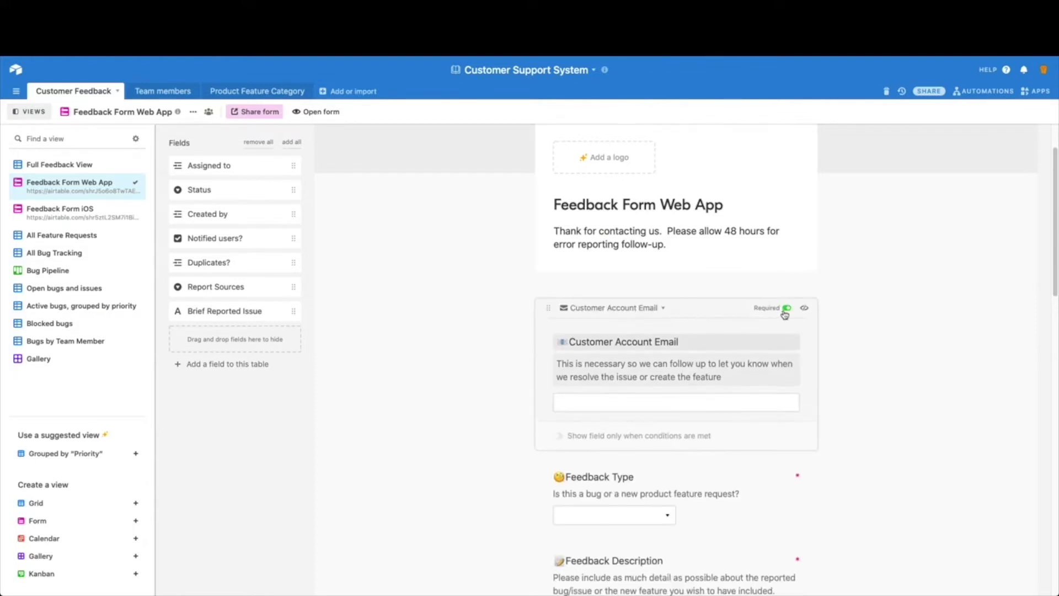
pyautogui.click(478, 368)
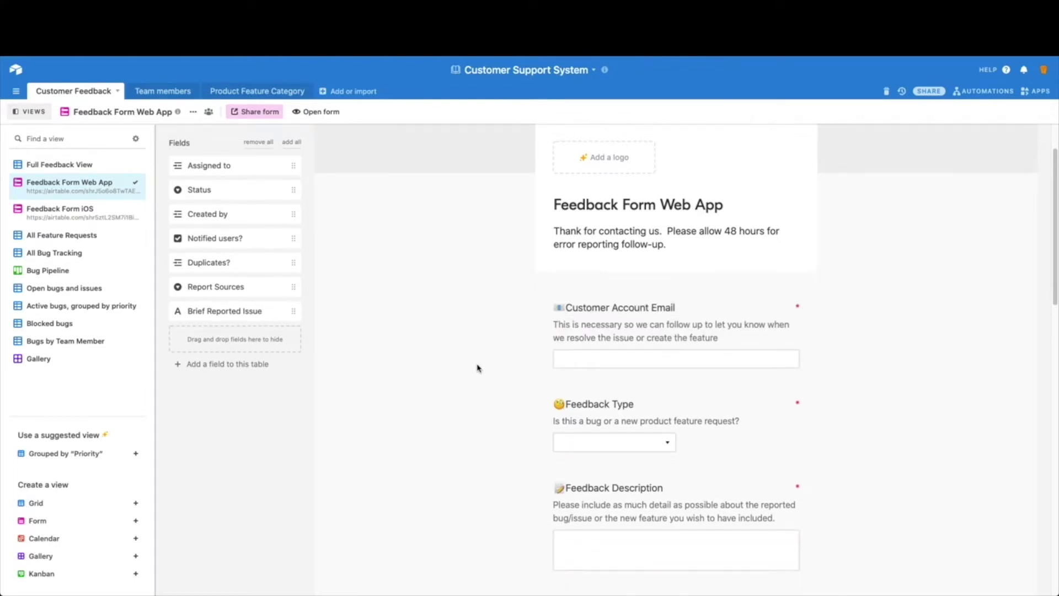
pyautogui.scroll(-1, 478, 368)
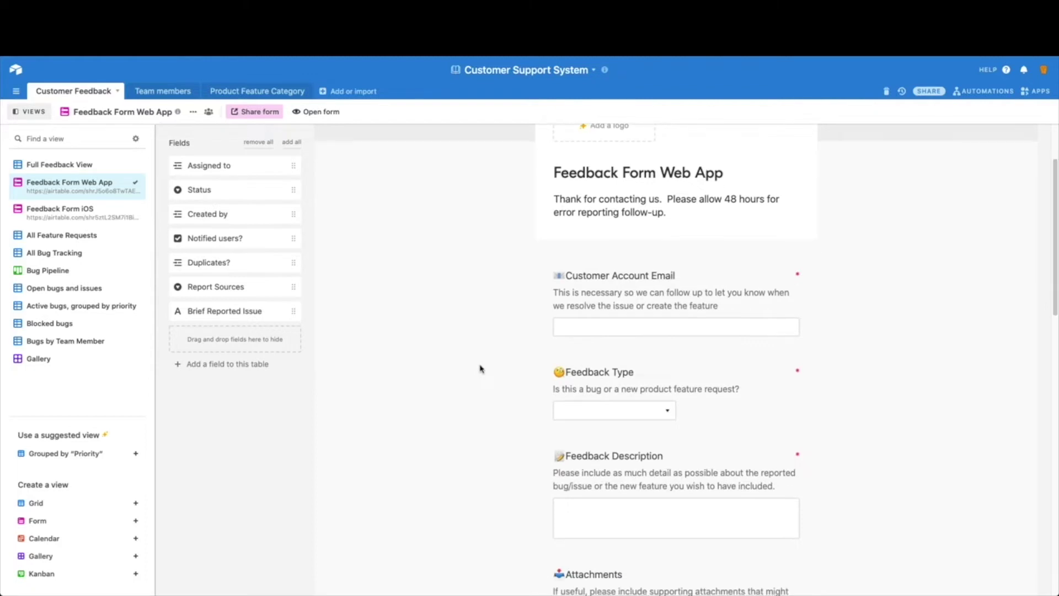
pyautogui.scroll(-1, 480, 368)
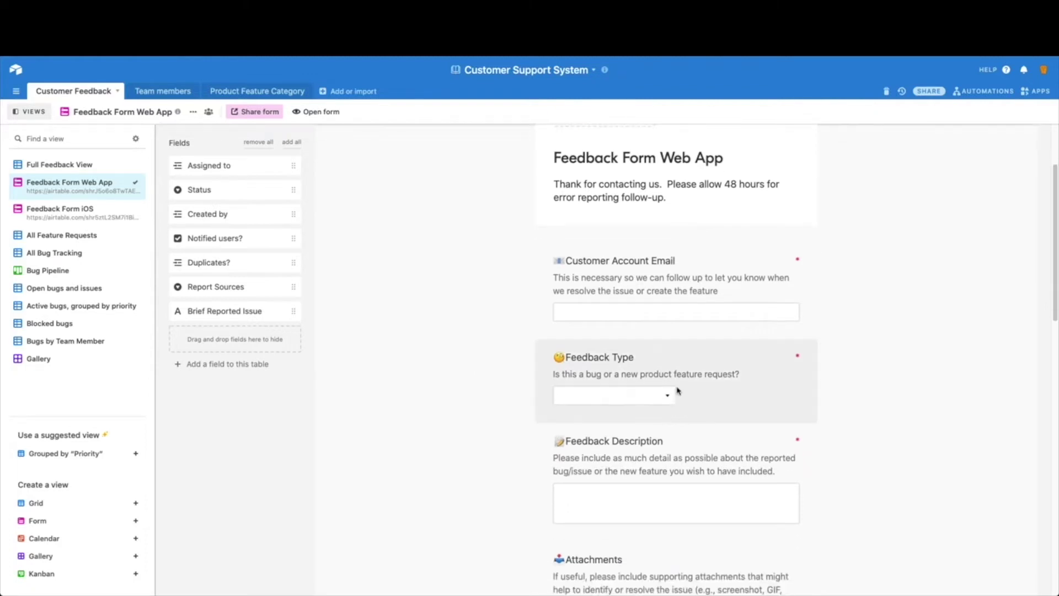
pyautogui.click(668, 398)
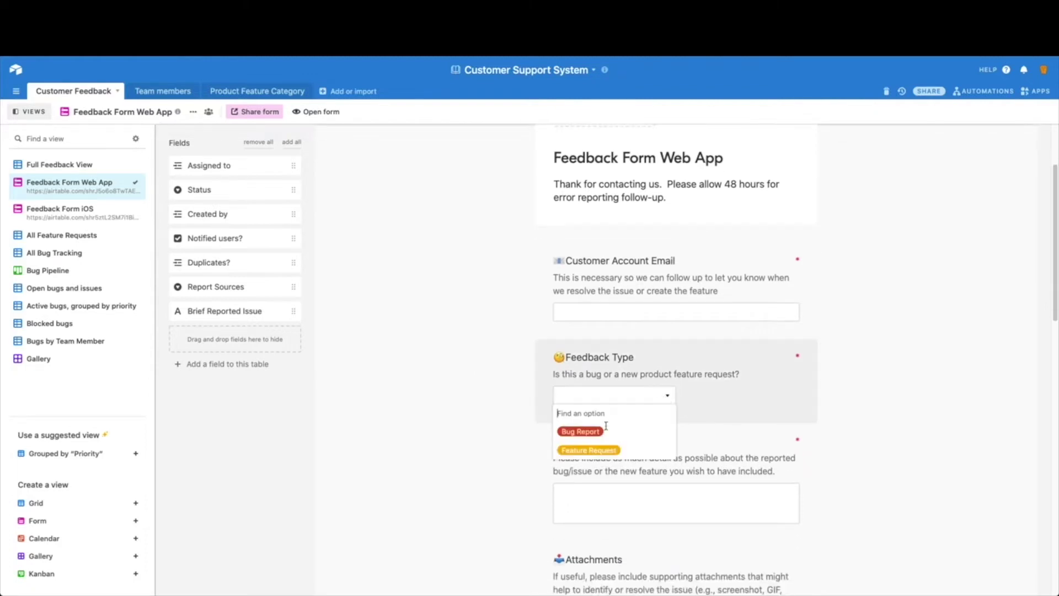
pyautogui.click(517, 422)
pyautogui.scroll(-2, 683, 417)
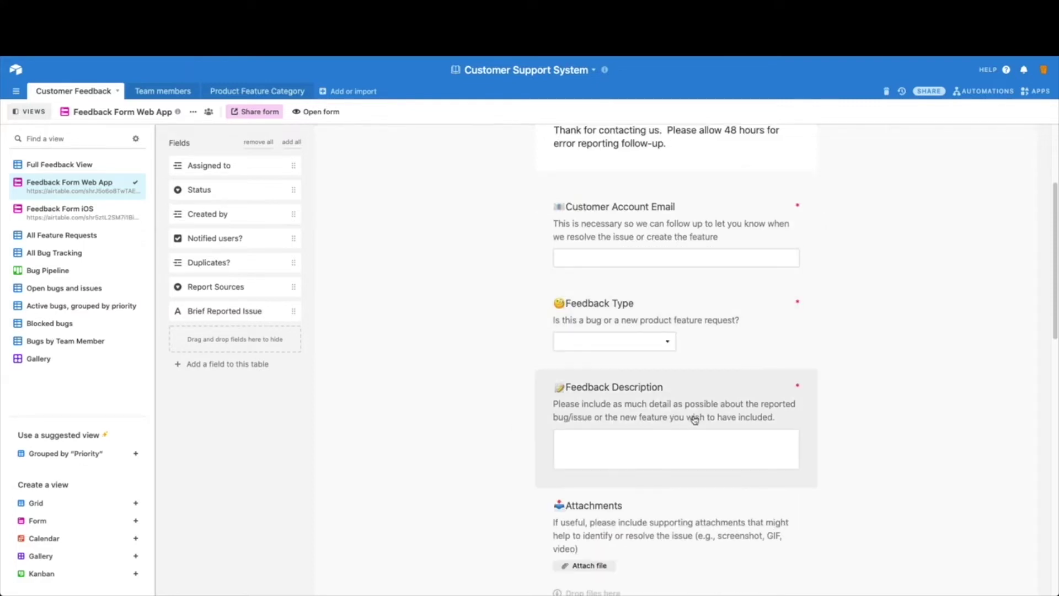
pyautogui.scroll(-3, 702, 420)
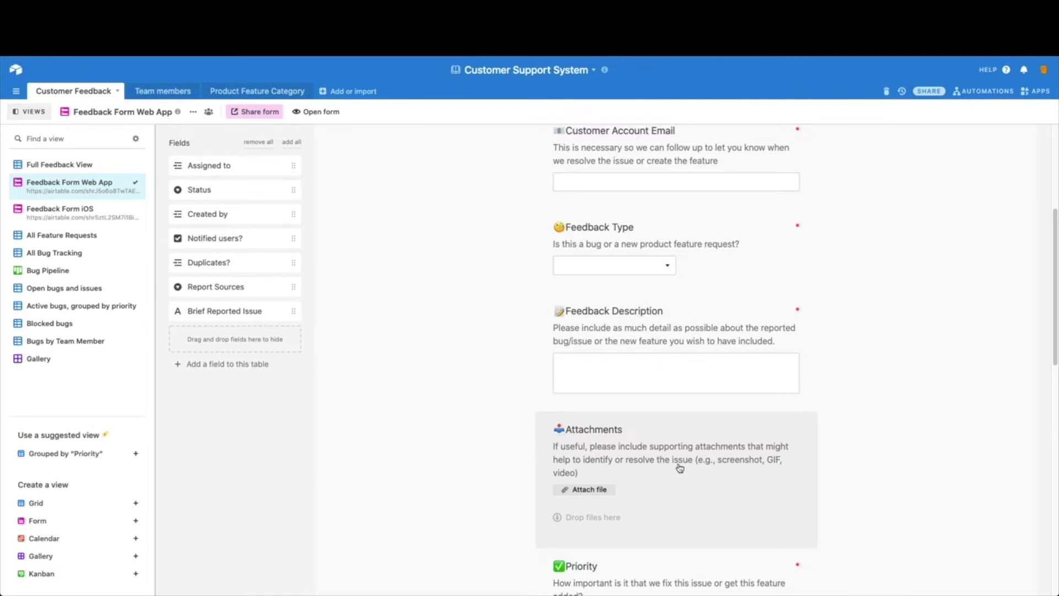
pyautogui.scroll(-3, 679, 468)
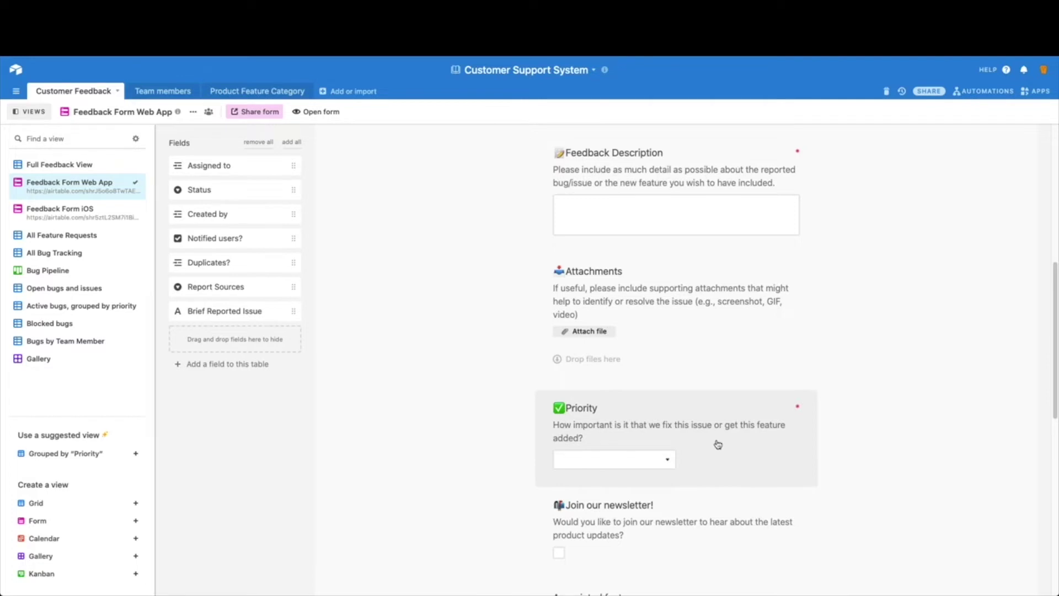
pyautogui.scroll(-2, 717, 444)
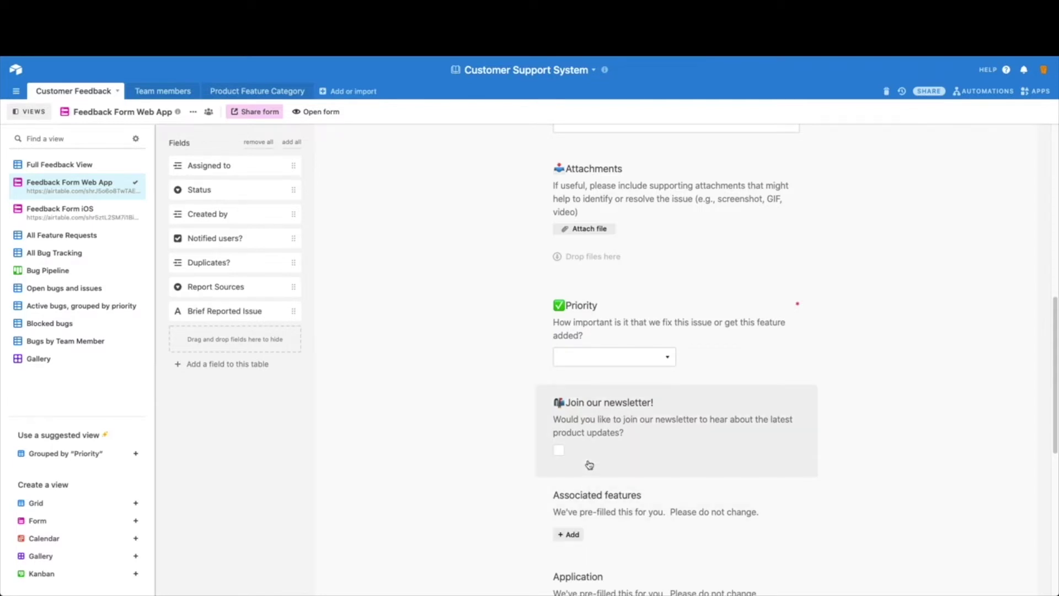
pyautogui.scroll(-3, 590, 465)
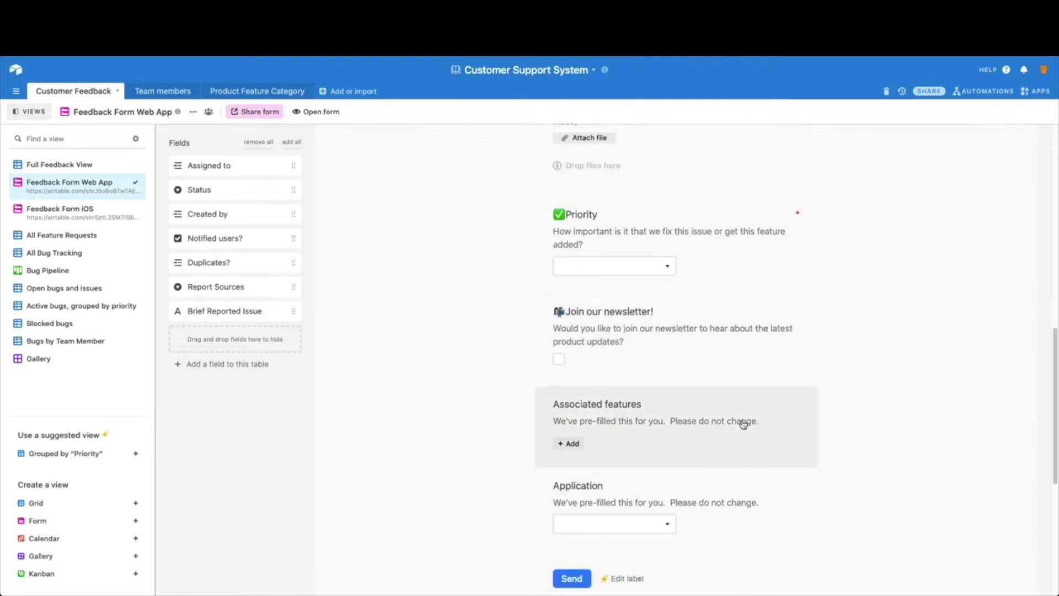
pyautogui.scroll(-1, 744, 424)
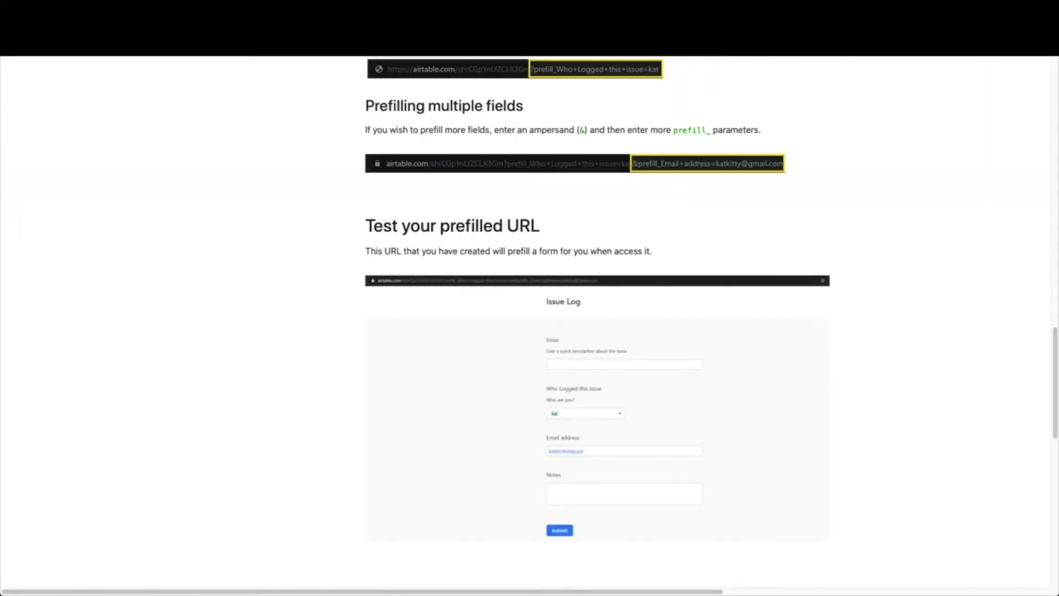
pyautogui.scroll(4, 834, 296)
pyautogui.scroll(15, 835, 296)
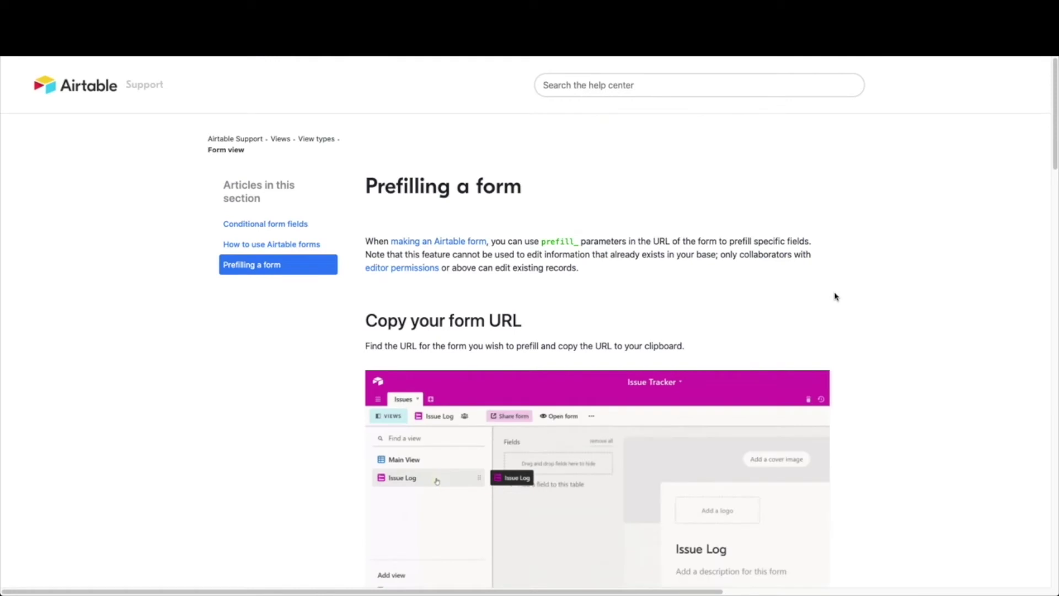
pyautogui.scroll(-2, 838, 308)
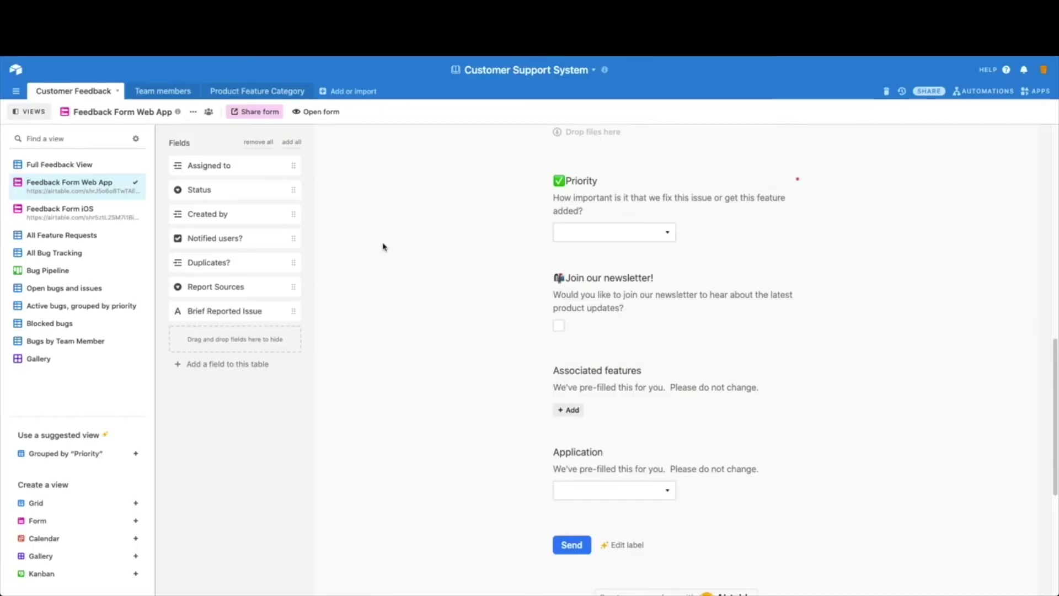
# Select the form's private share link and highlight the prefill parameters in the shared form's URL.
pyautogui.click(261, 113)
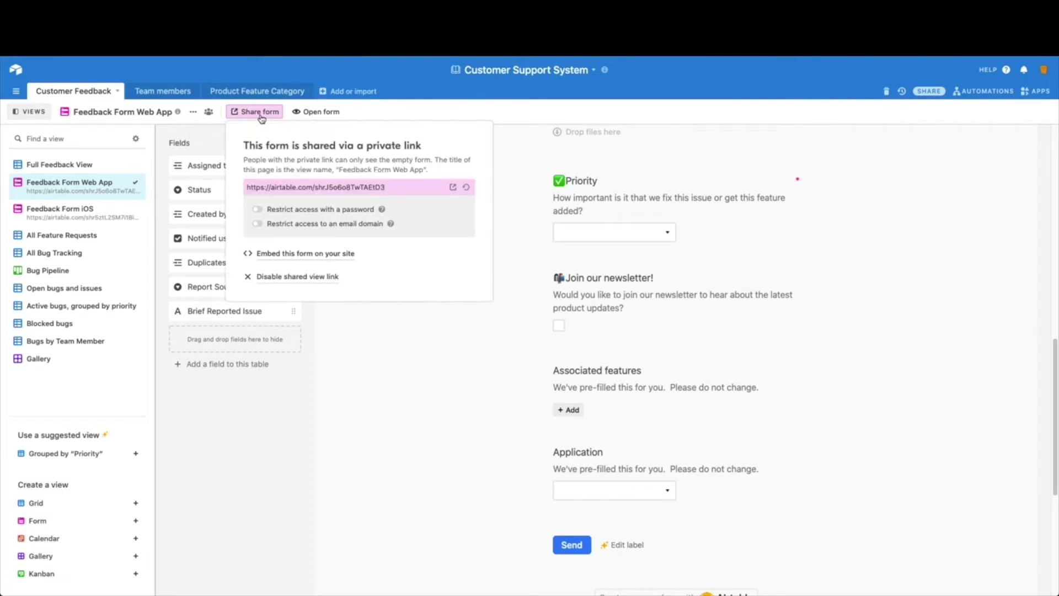
pyautogui.click(391, 188)
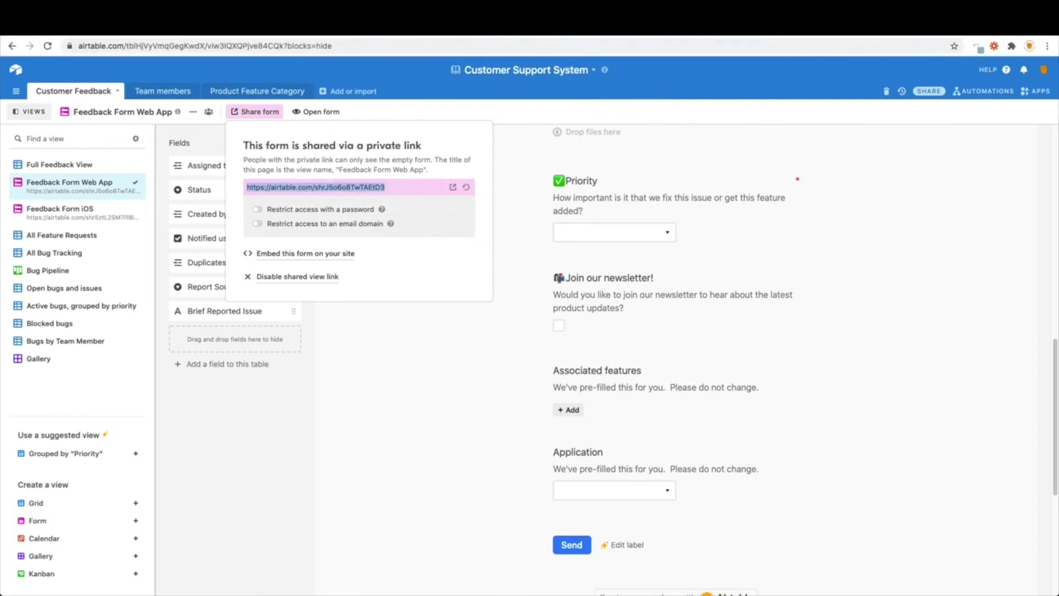
pyautogui.click(493, 36)
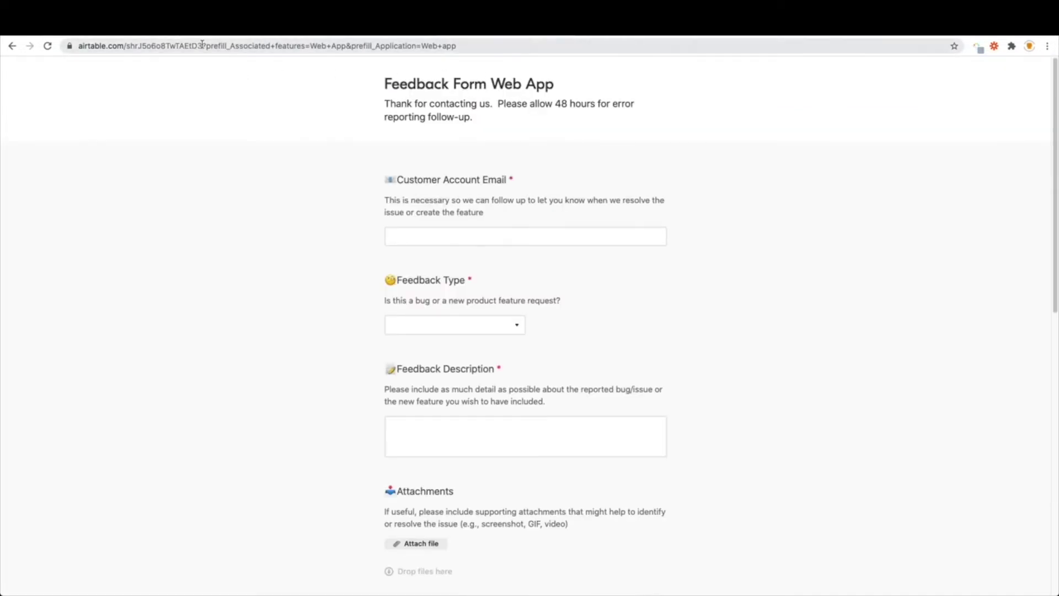
pyautogui.moveTo(202, 45); pyautogui.dragTo(521, 46)
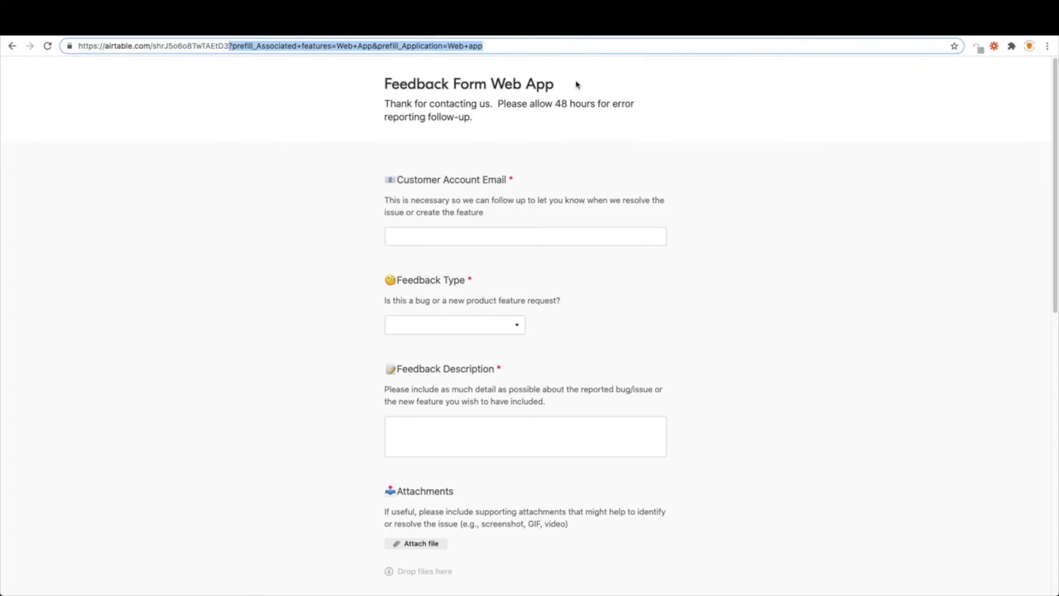
# Scroll the prefilled Web App form, check the Full Feedback View grid, and return to the form.
pyautogui.scroll(-5, 731, 205)
pyautogui.scroll(-6, 731, 205)
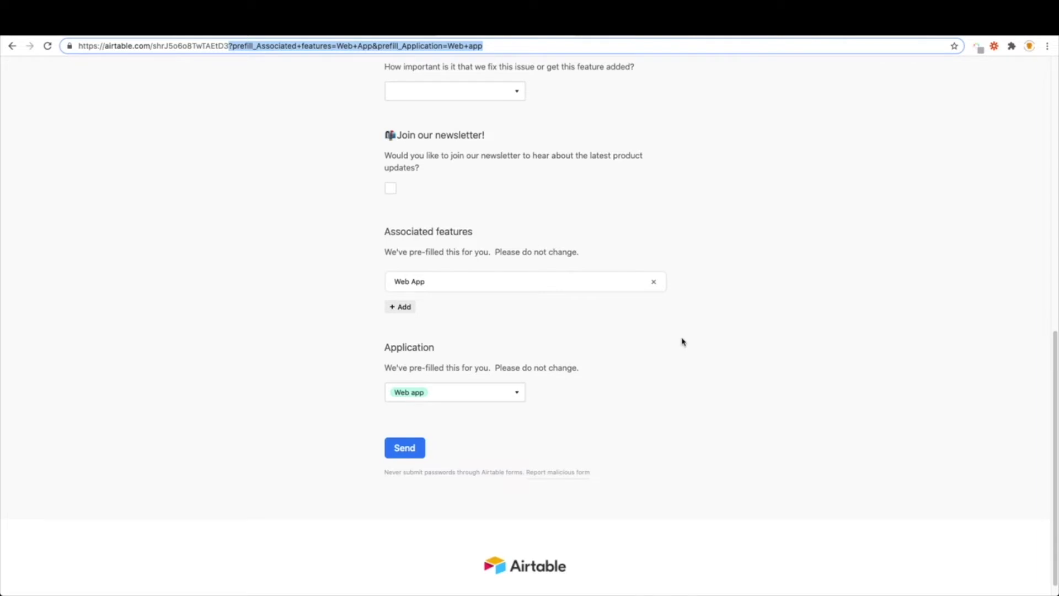
pyautogui.scroll(15, 682, 340)
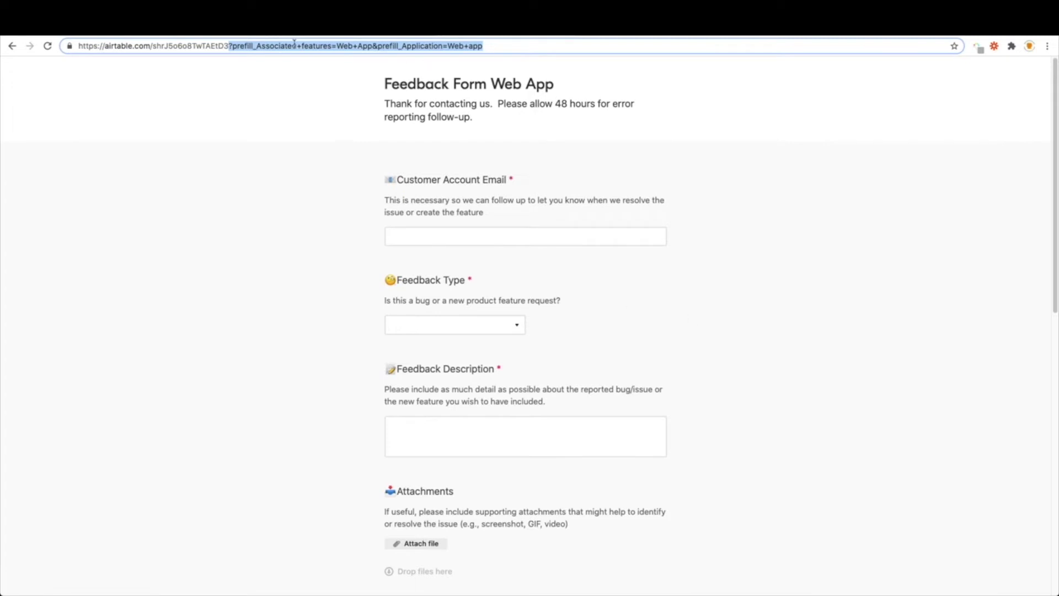
pyautogui.click(229, 47)
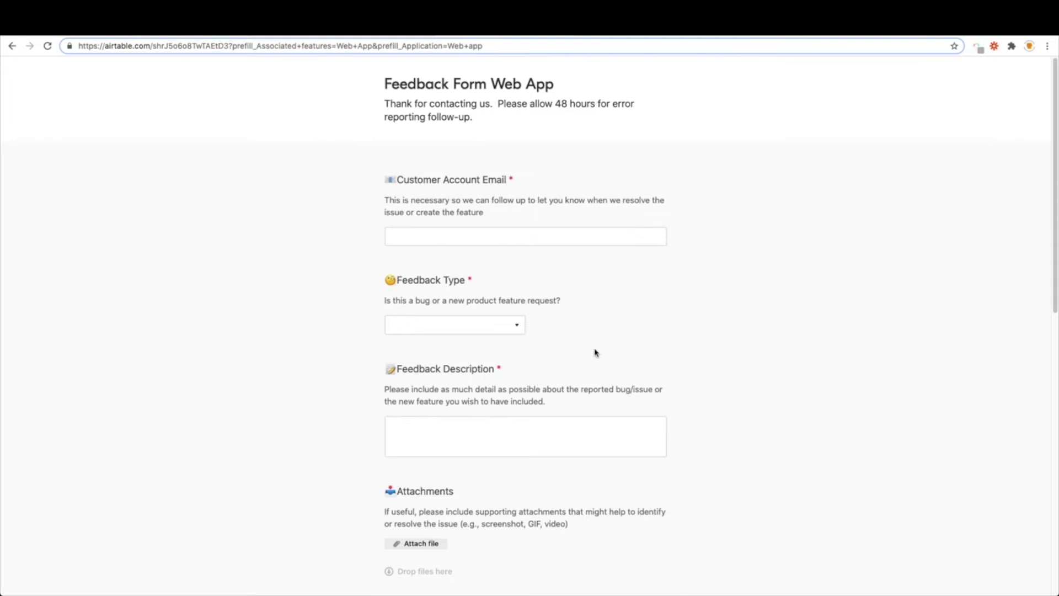
pyautogui.scroll(-2, 594, 352)
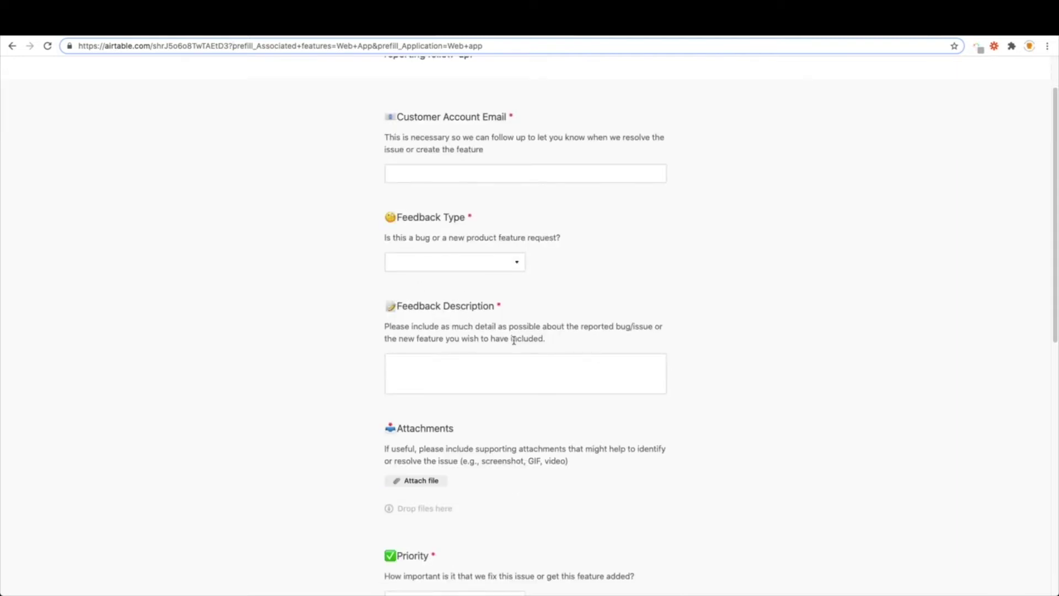
pyautogui.hotkey('ctrl', 'shift', 'Tab')
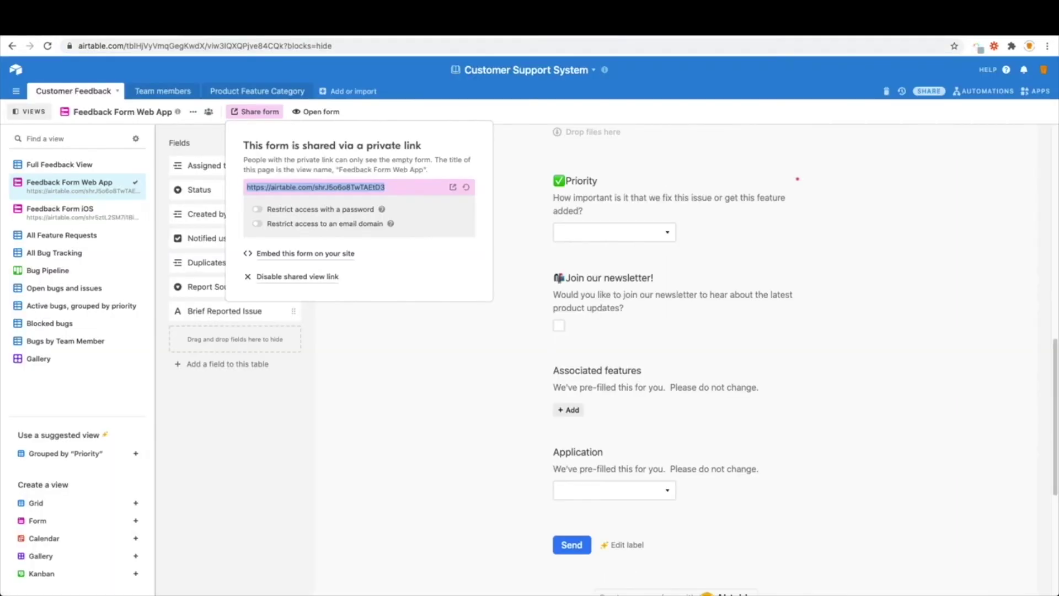
pyautogui.click(40, 161)
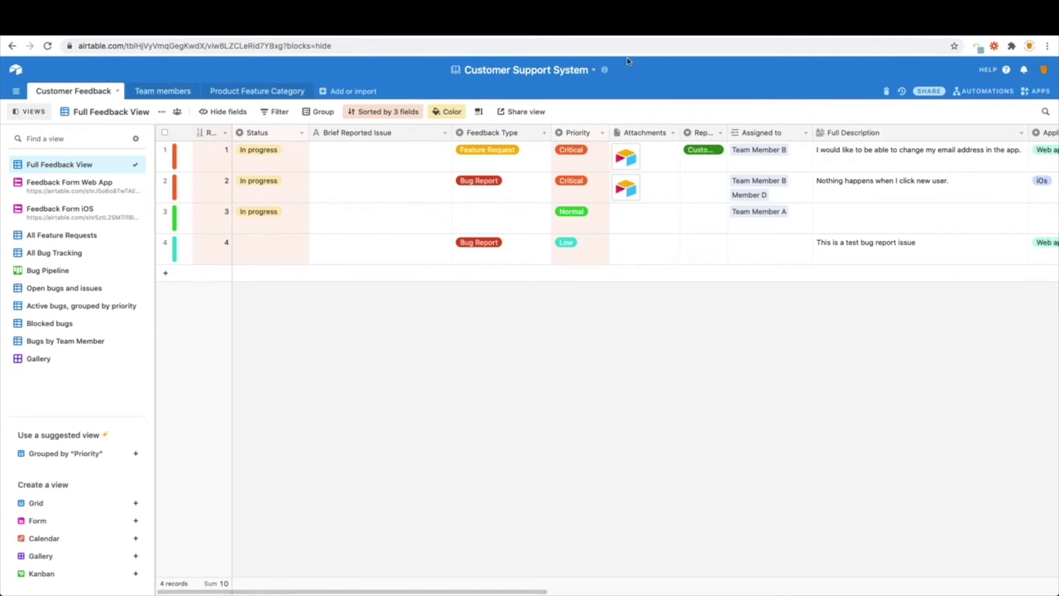
pyautogui.click(513, 35)
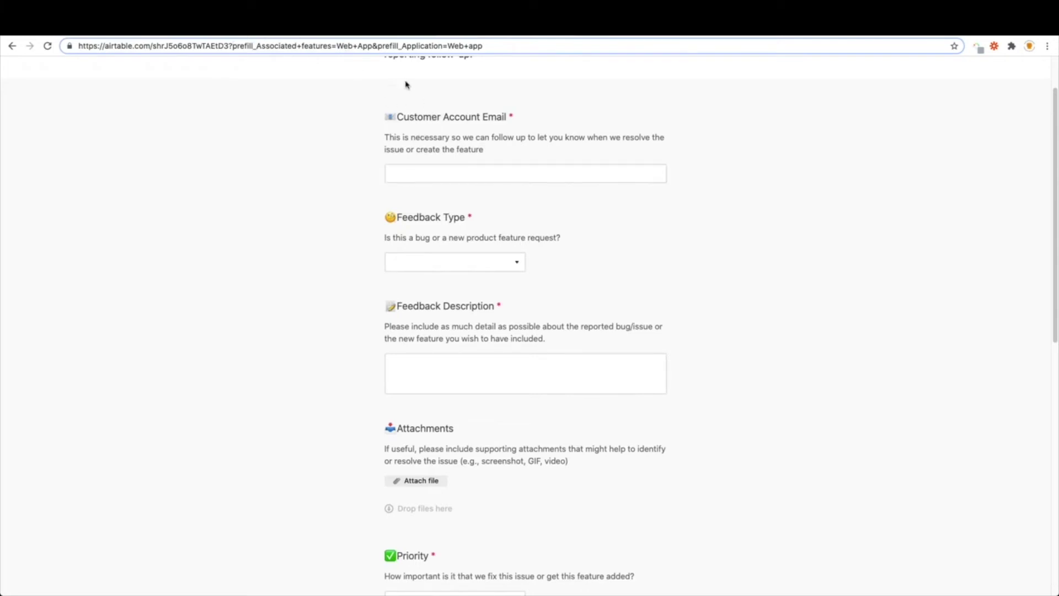
# Point out the +, the = and the Web+App value in the prefill URL.
pyautogui.moveTo(302, 46); pyautogui.dragTo(297, 46)
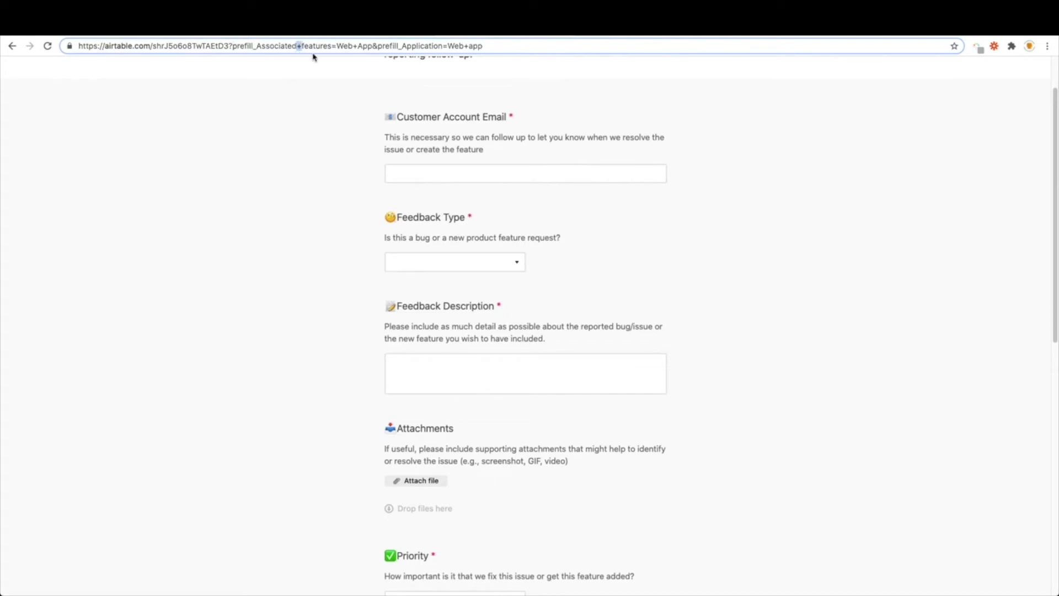
pyautogui.click(329, 45)
pyautogui.moveTo(332, 45); pyautogui.dragTo(337, 46)
pyautogui.click(337, 45)
pyautogui.moveTo(337, 46); pyautogui.dragTo(369, 46)
pyautogui.scroll(-3, 660, 225)
pyautogui.scroll(-5, 640, 257)
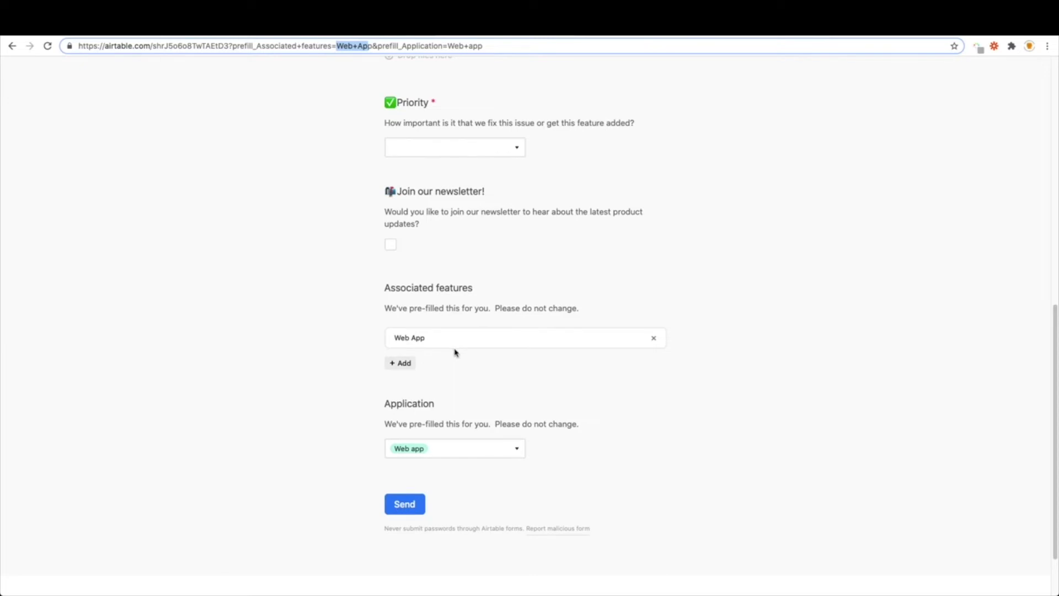
pyautogui.scroll(2, 456, 352)
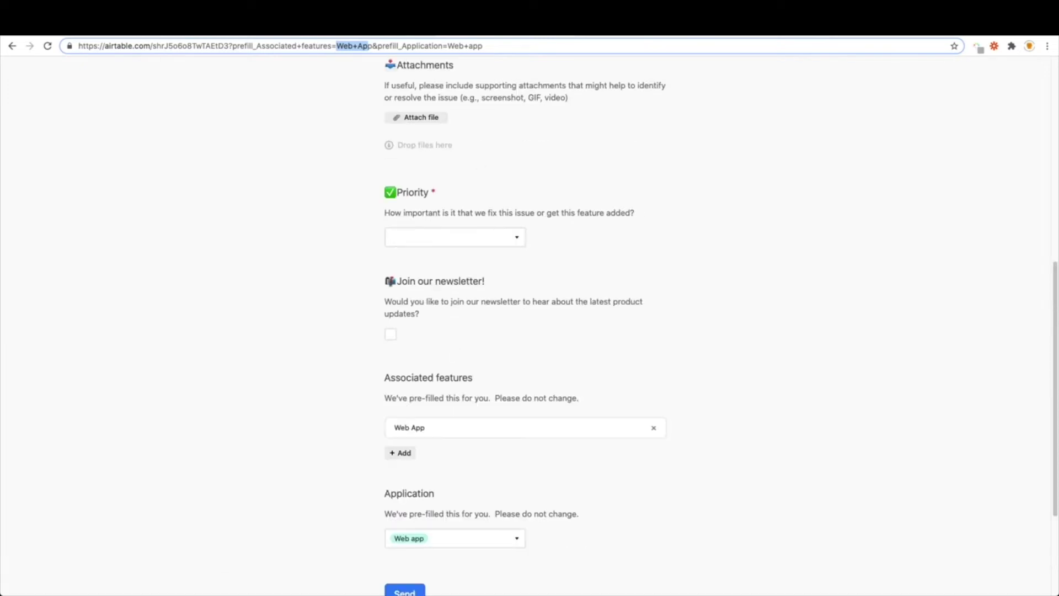
pyautogui.click(358, 45)
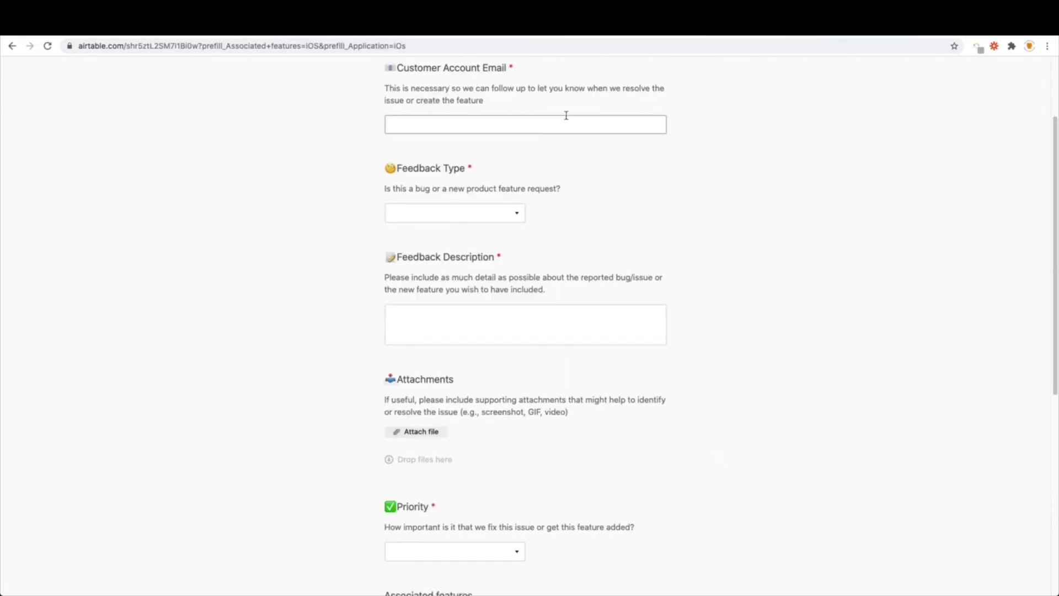
# Scroll the iOS form to confirm Associated features and Application read iOS.
pyautogui.scroll(-1, 681, 342)
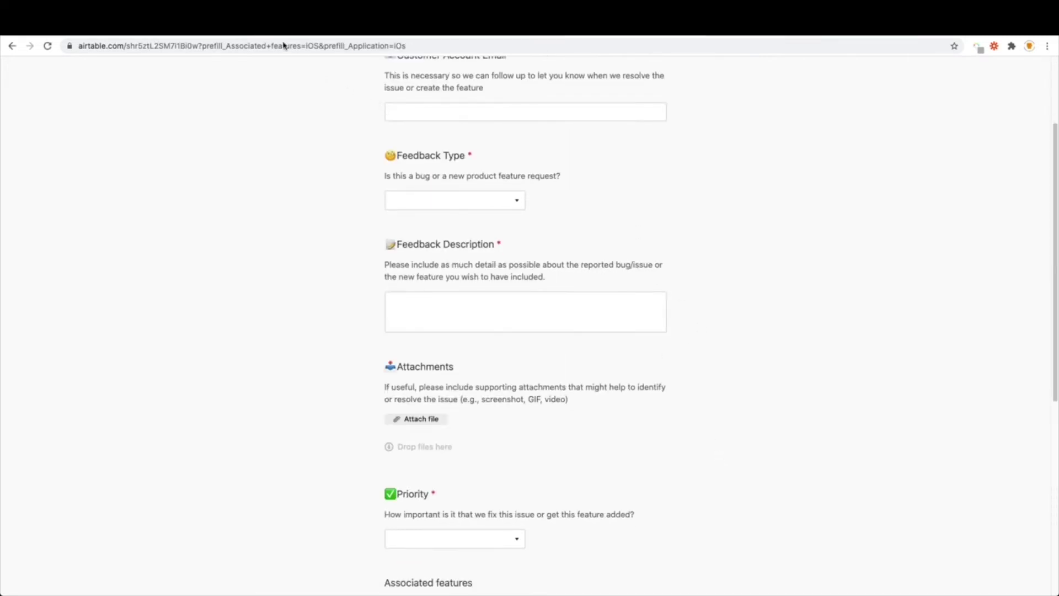
pyautogui.scroll(-3, 357, 72)
pyautogui.scroll(-5, 523, 245)
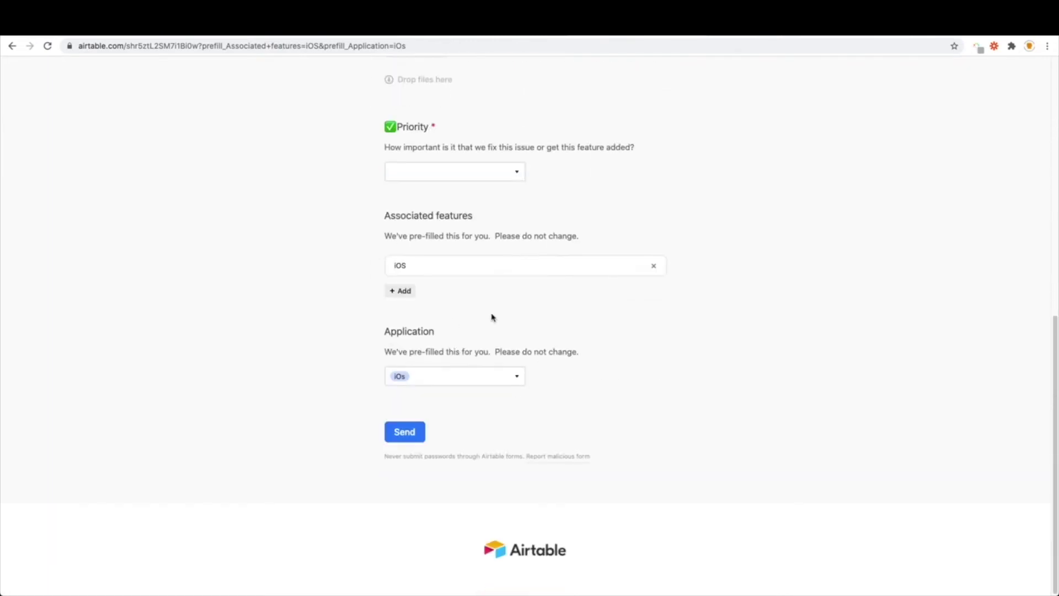
pyautogui.scroll(15, 683, 421)
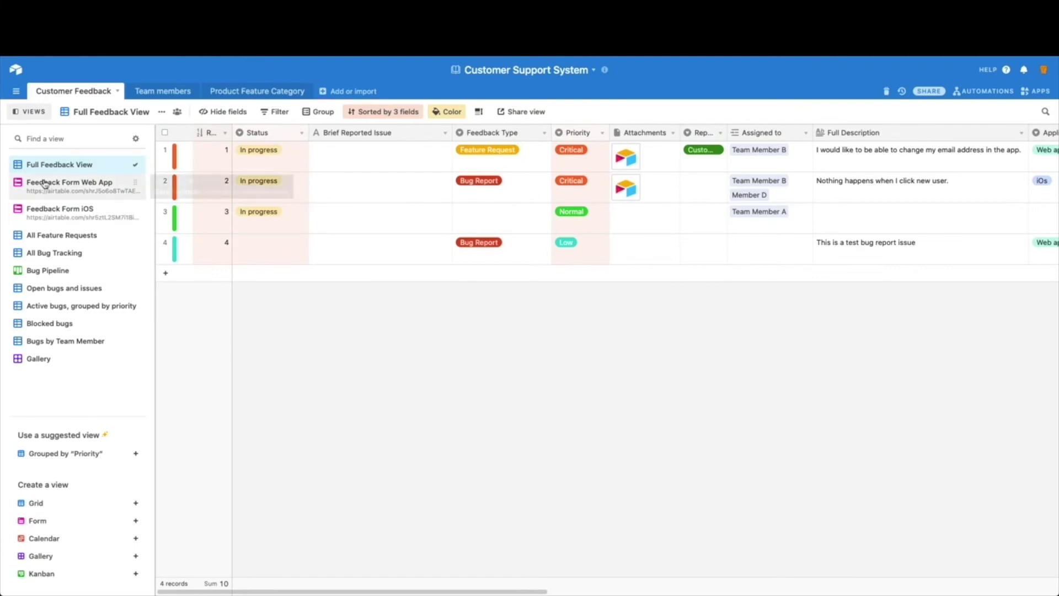
# Open the Feedback Form Web App view and inspect its description holding the prefill URL without editing it.
pyautogui.click(44, 185)
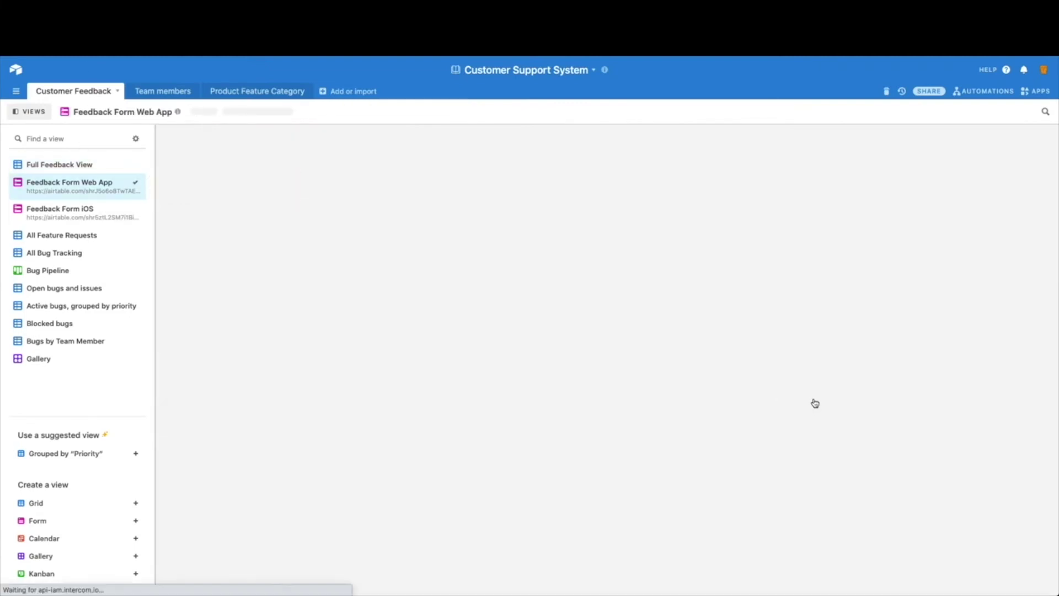
pyautogui.scroll(-14, 815, 393)
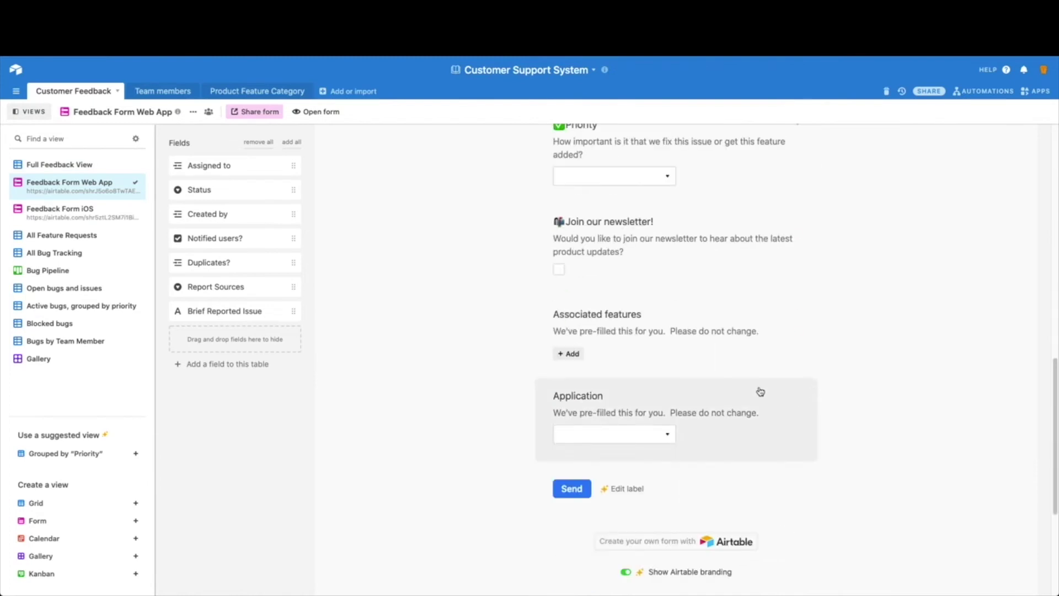
pyautogui.click(192, 113)
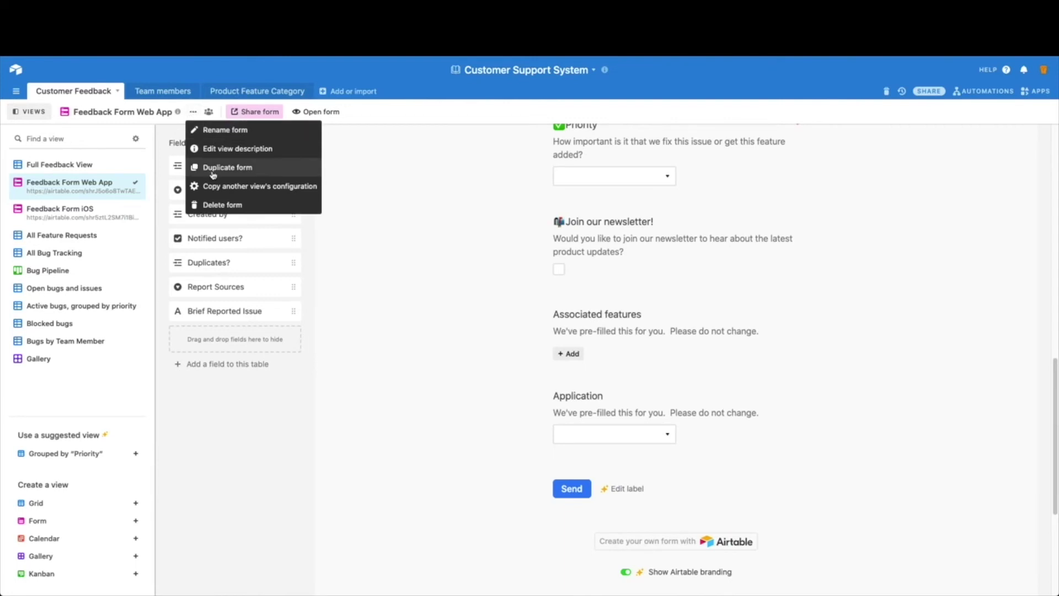
pyautogui.click(390, 258)
pyautogui.moveTo(177, 114)
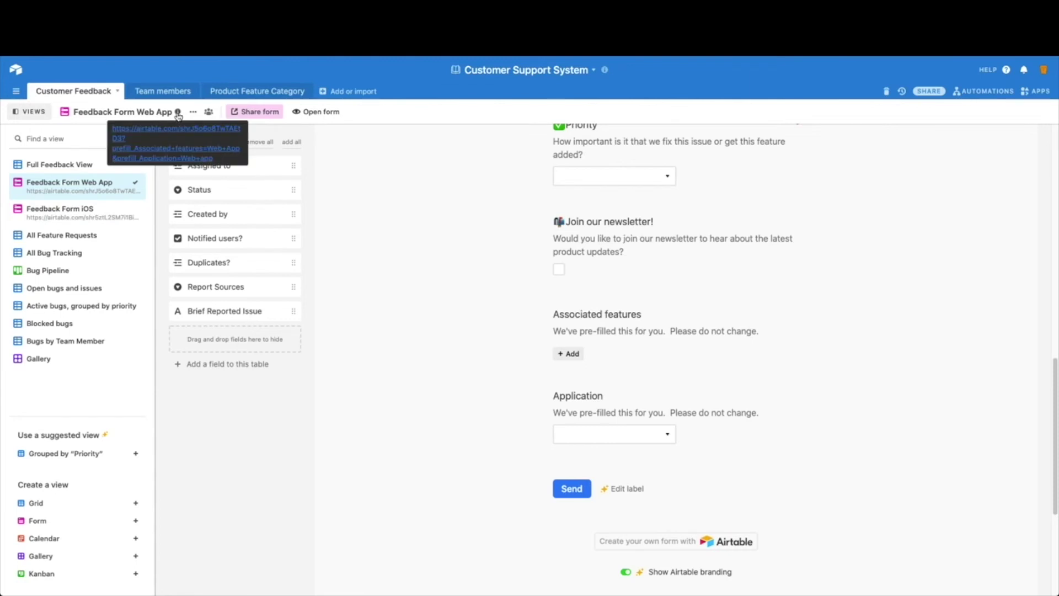
pyautogui.click(193, 111)
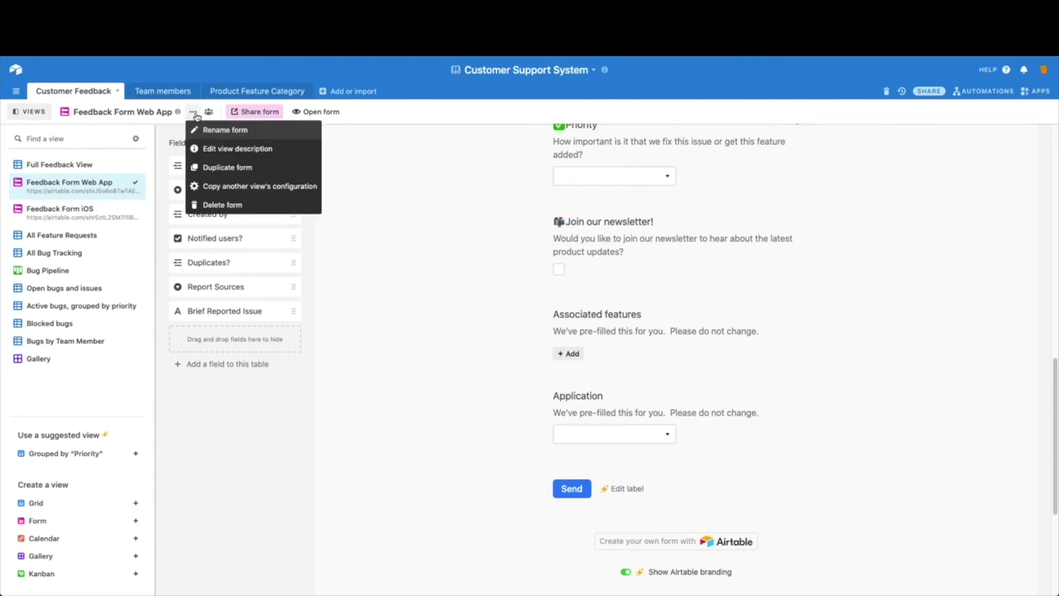
pyautogui.click(223, 149)
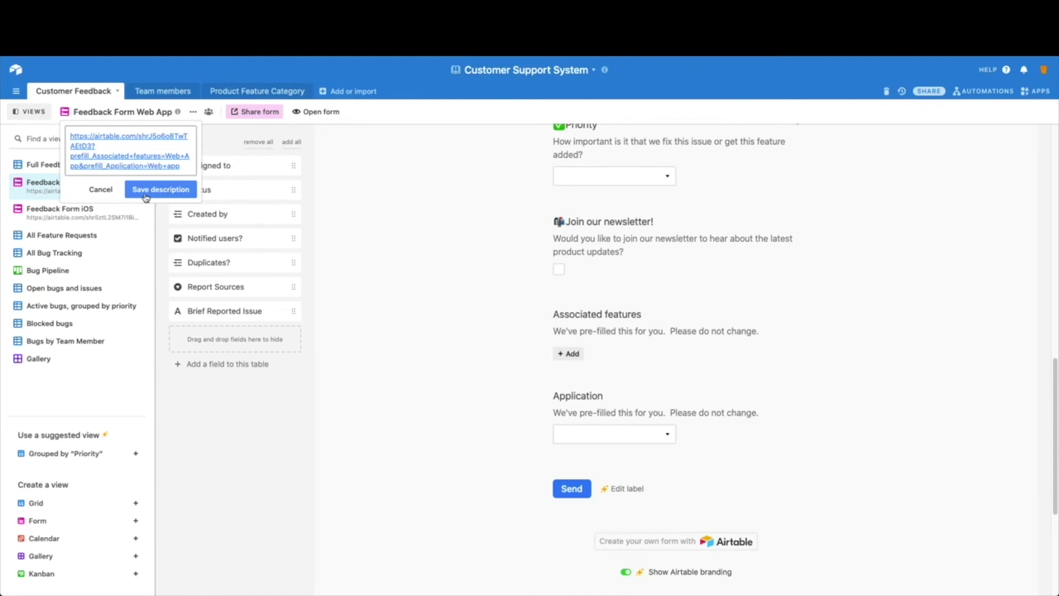
pyautogui.click(101, 190)
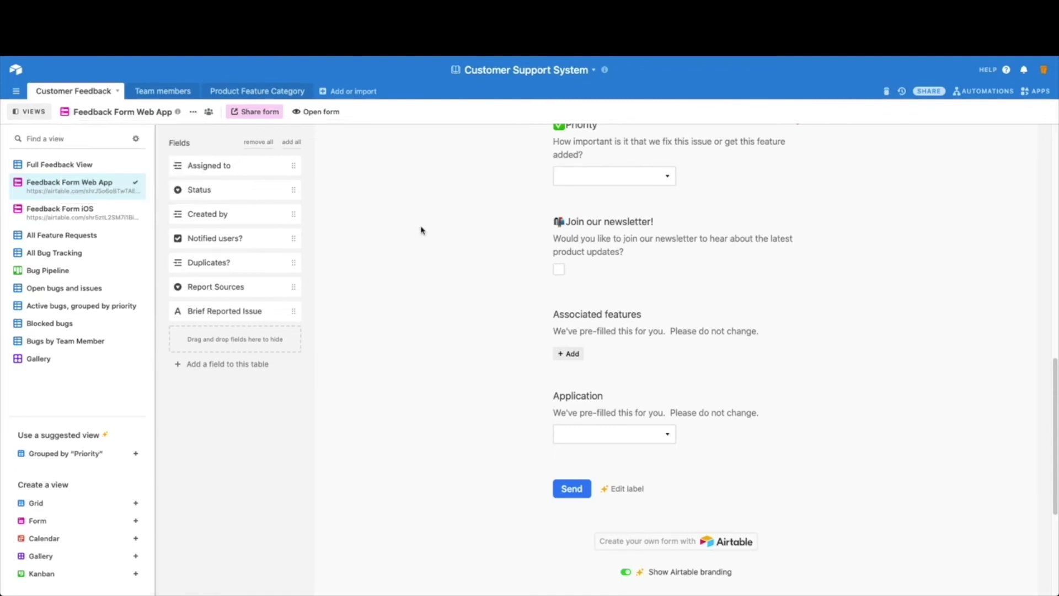
pyautogui.click(256, 112)
# Select the Feedback Form Web App's private share link and close the sharing panel.
pyautogui.click(361, 187)
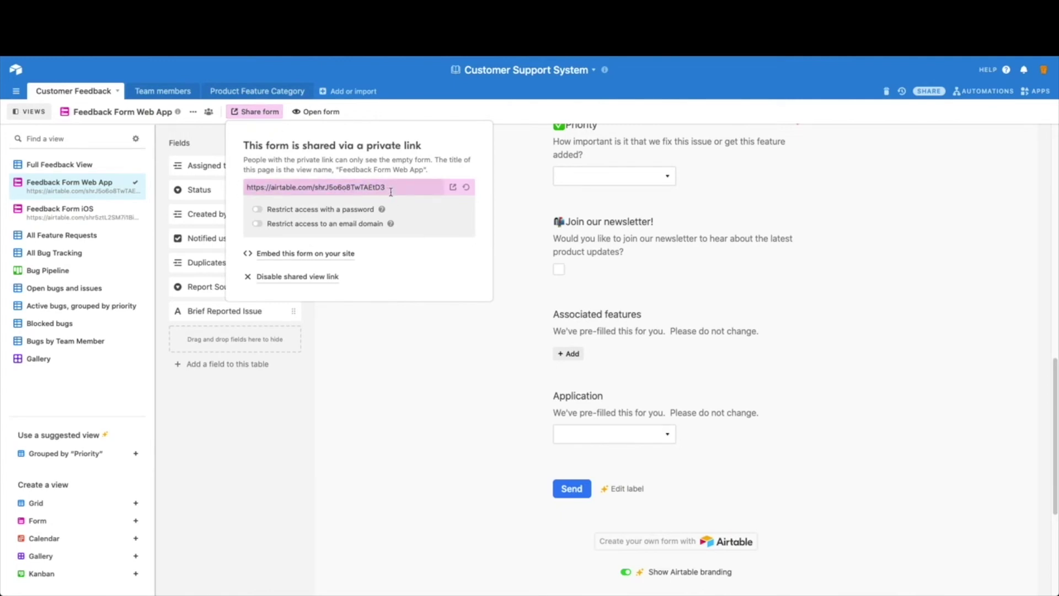
pyautogui.click(439, 403)
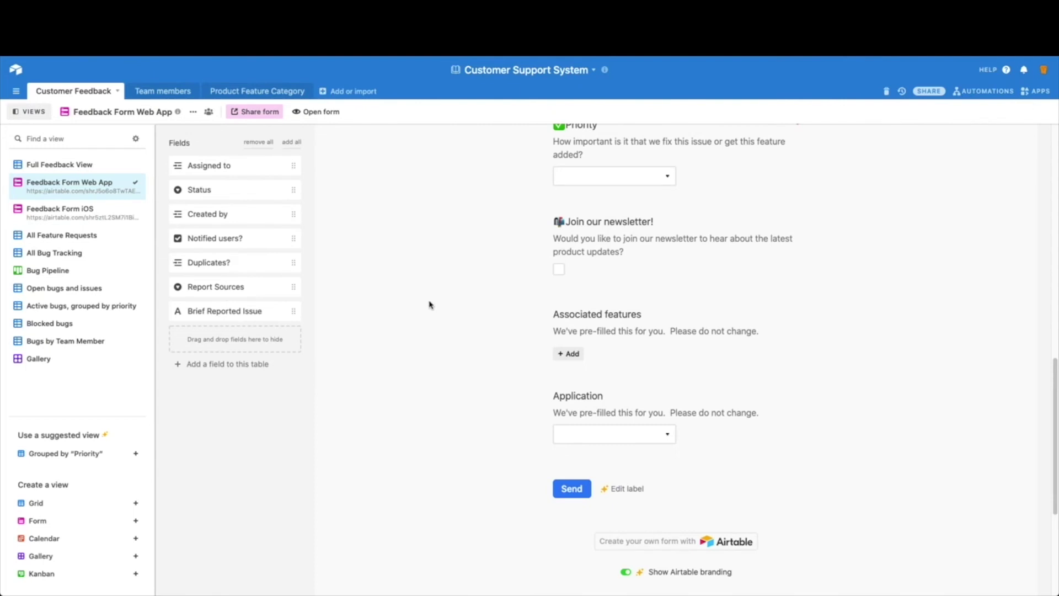
pyautogui.scroll(-4, 514, 445)
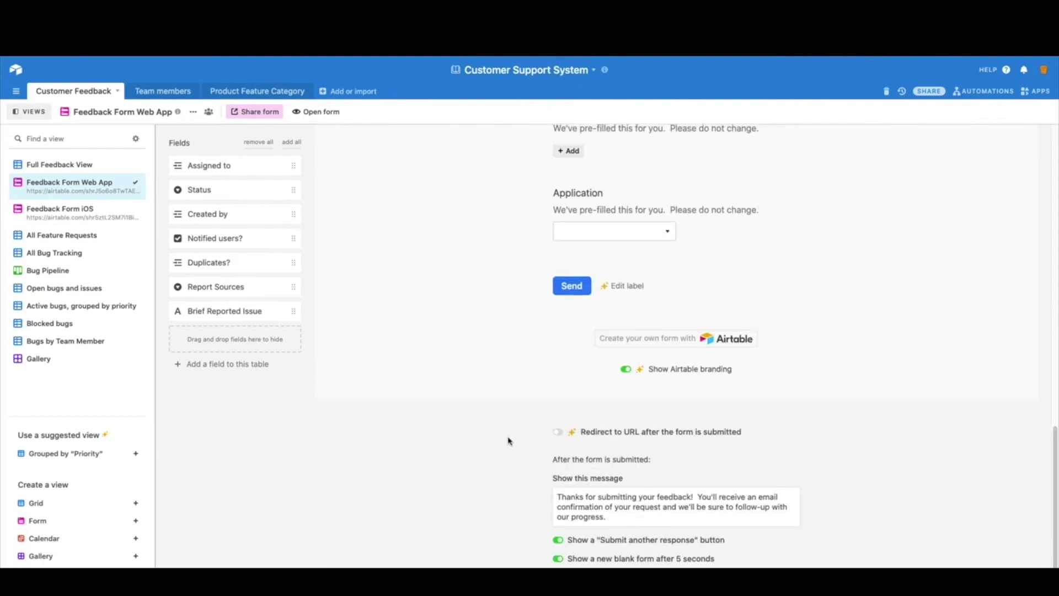
pyautogui.scroll(1, 511, 441)
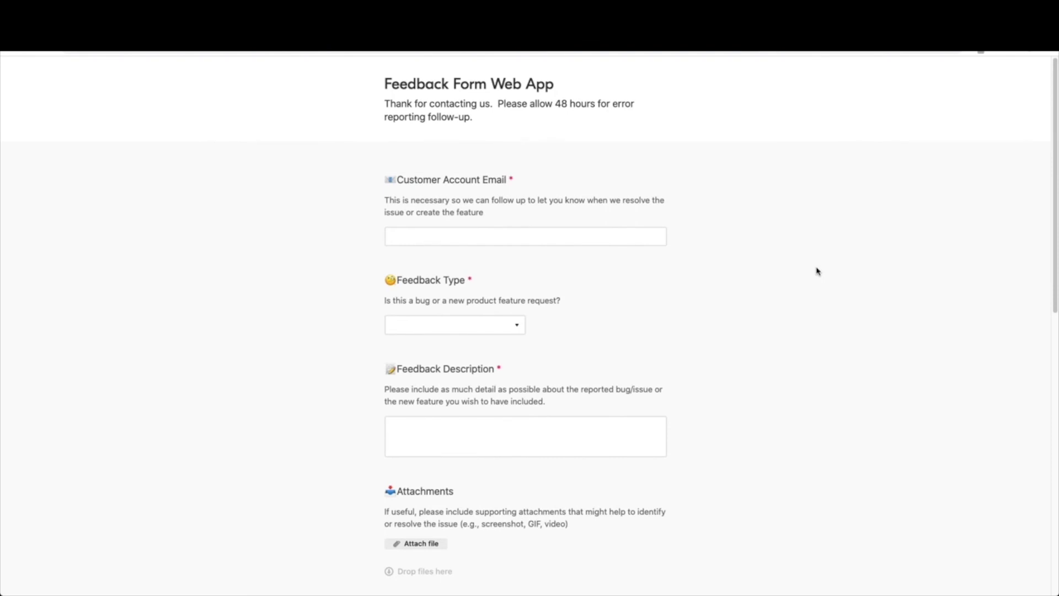
# Paste a test e-mail into Customer Account Email and choose Bug Report as the feedback type.
pyautogui.click(562, 240)
pyautogui.hotkey('ctrl', 'v')
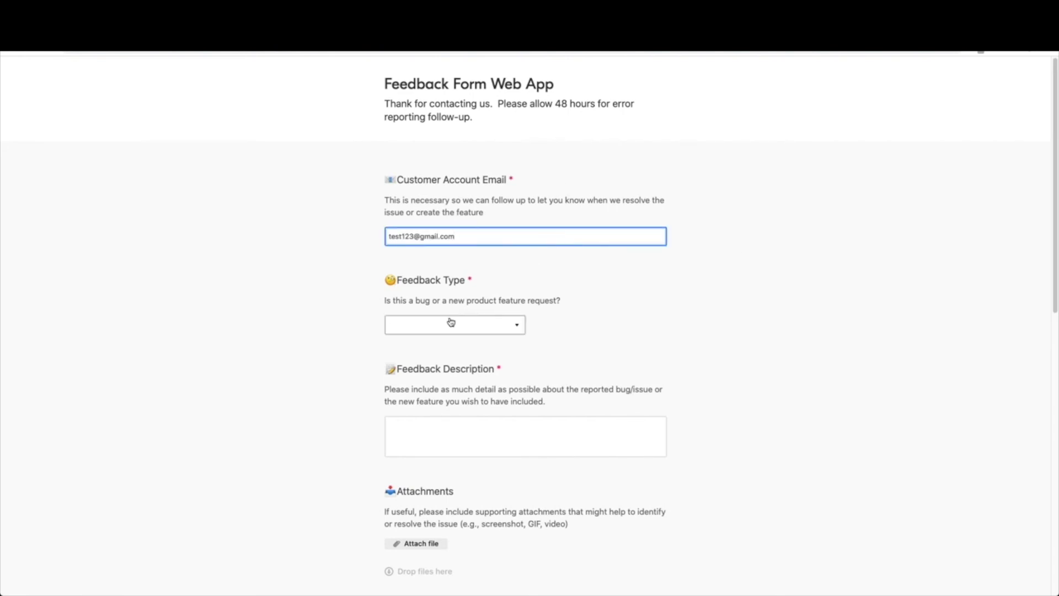
pyautogui.click(450, 325)
pyautogui.click(440, 363)
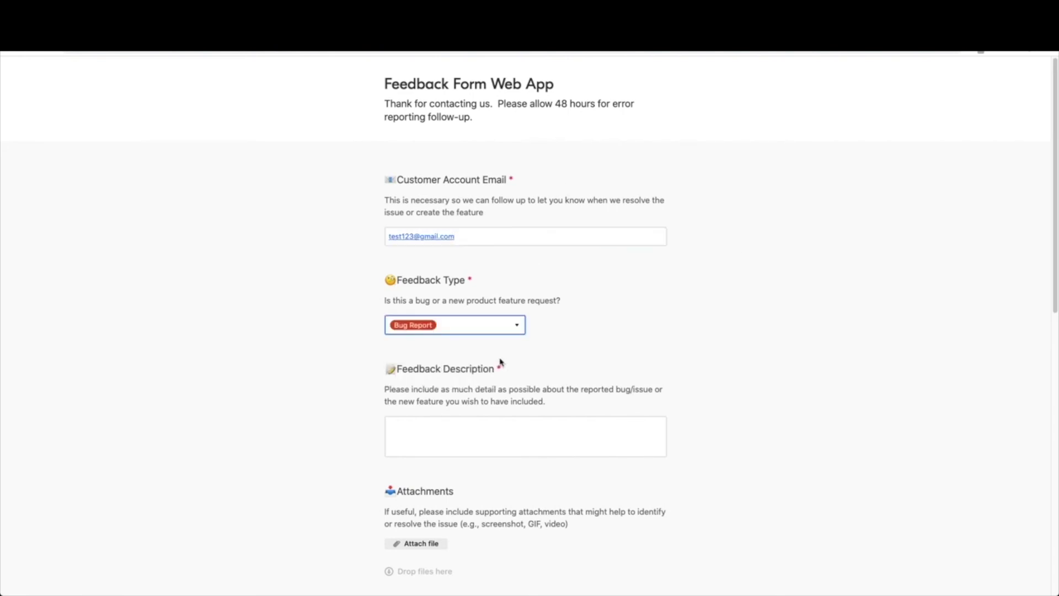
# Enter the description 'Test data to see if form works.'.
pyautogui.click(489, 433)
pyautogui.write('Test ')
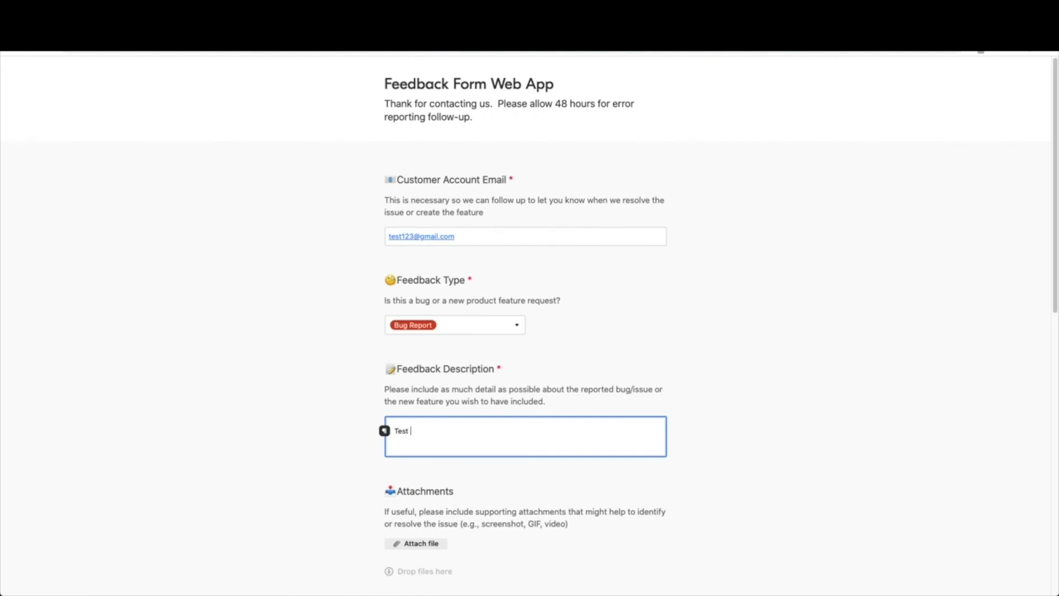
pyautogui.write('data to see if form works')
pyautogui.scroll(-1, 578, 485)
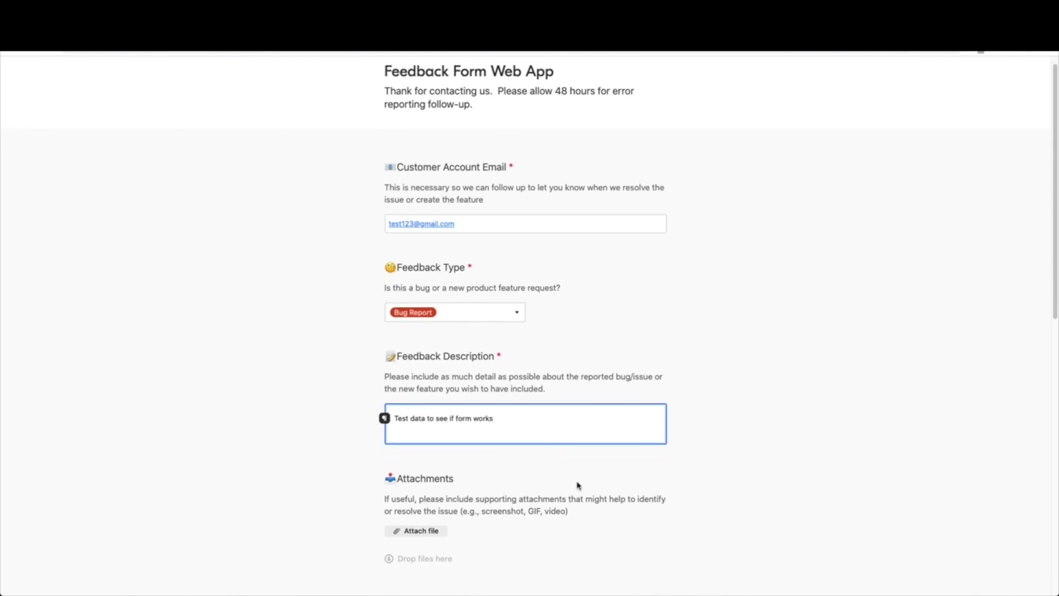
pyautogui.write('.')
pyautogui.scroll(-4, 517, 461)
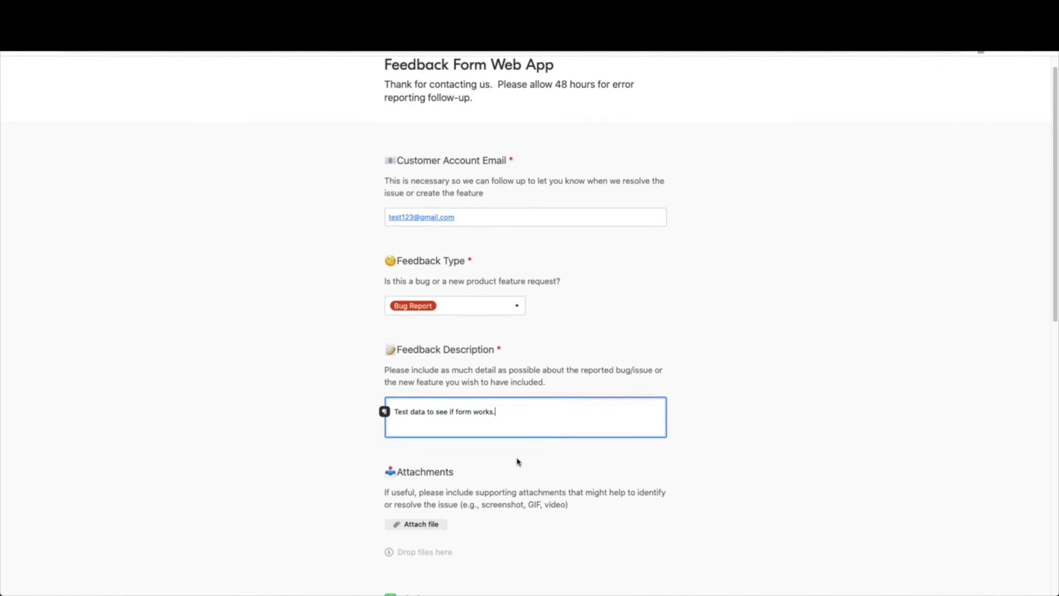
pyautogui.scroll(-8, 518, 461)
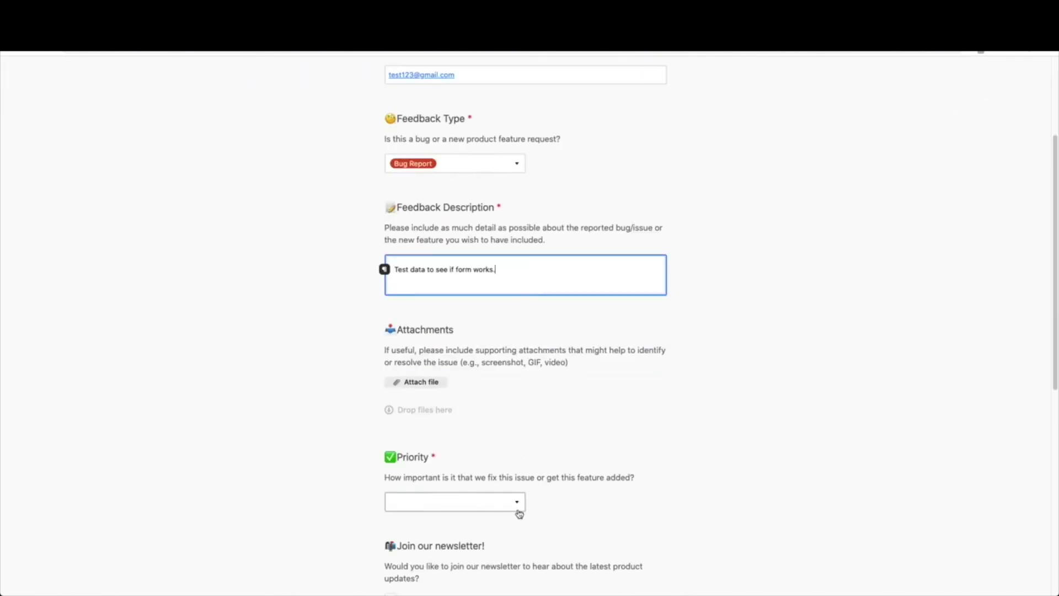
# Set Priority to High and opt in to the newsletter.
pyautogui.click(526, 503)
pyautogui.click(466, 446)
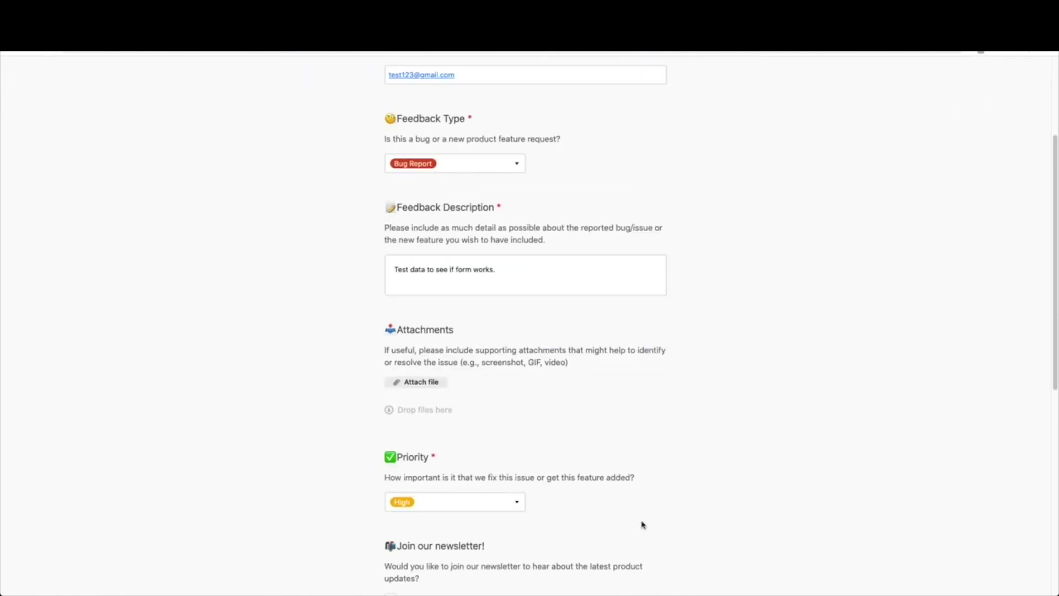
pyautogui.scroll(-8, 629, 511)
pyautogui.click(392, 502)
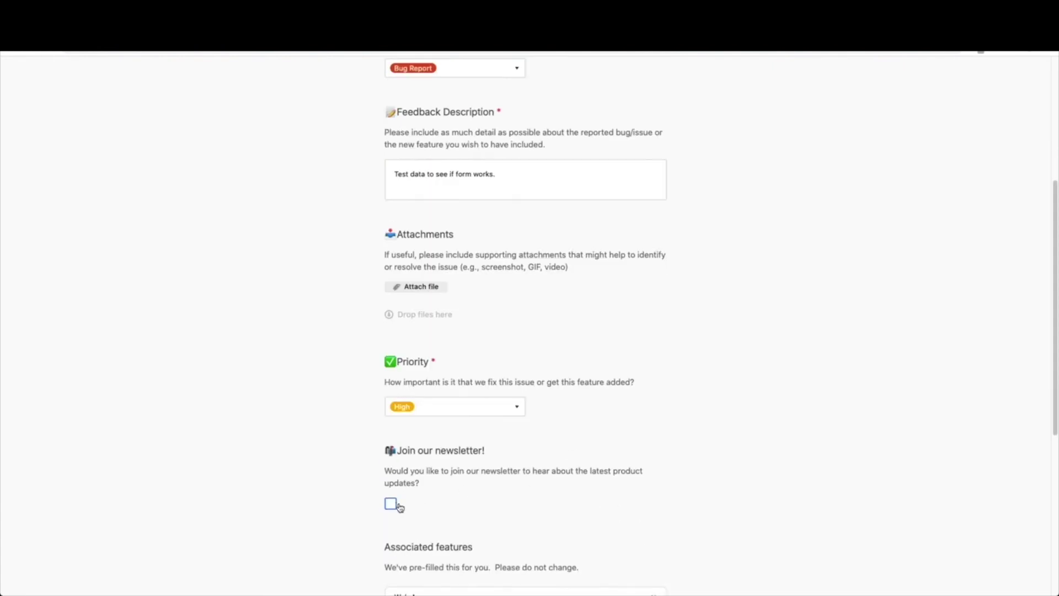
pyautogui.scroll(-20, 596, 488)
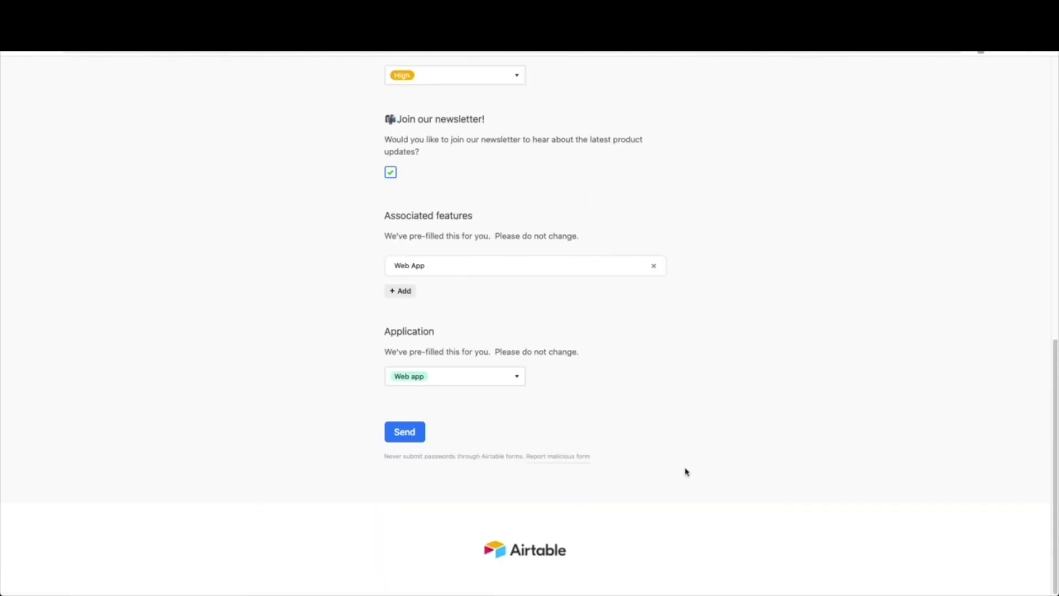